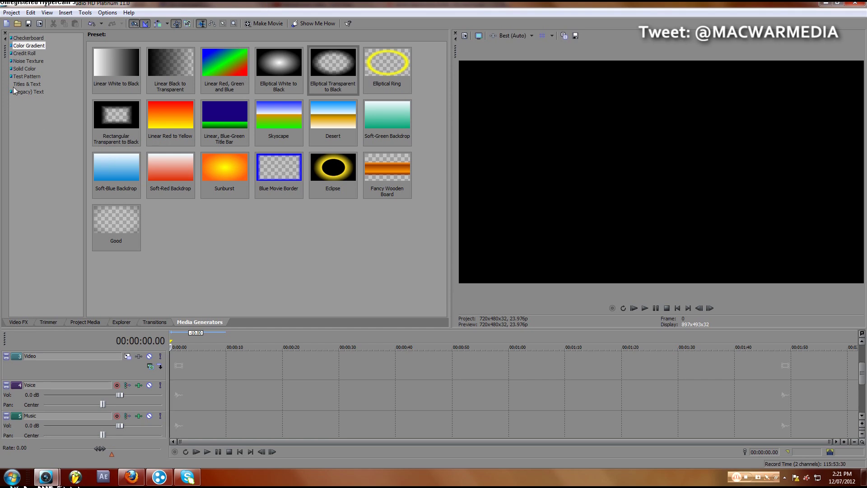
Add the Soft-Blue Backdrop color gradient at the start of the Video track and move its white control point to the middle of the left edge
left_click(118, 167)
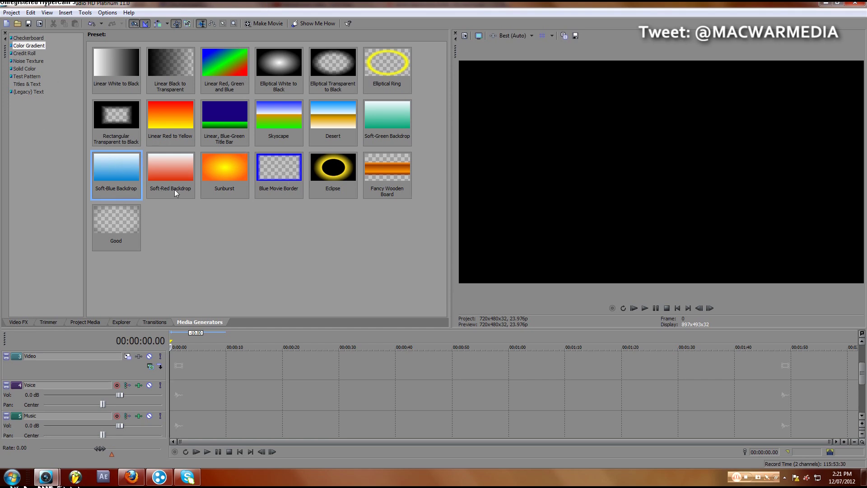
left_click_drag(85, 169, 180, 378)
scroll(315, 373, "up", 2)
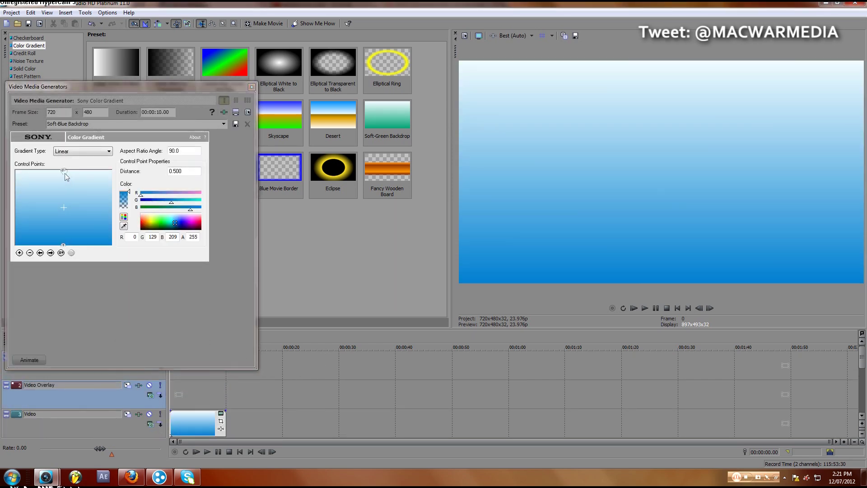
left_click_drag(63, 170, 1, 206)
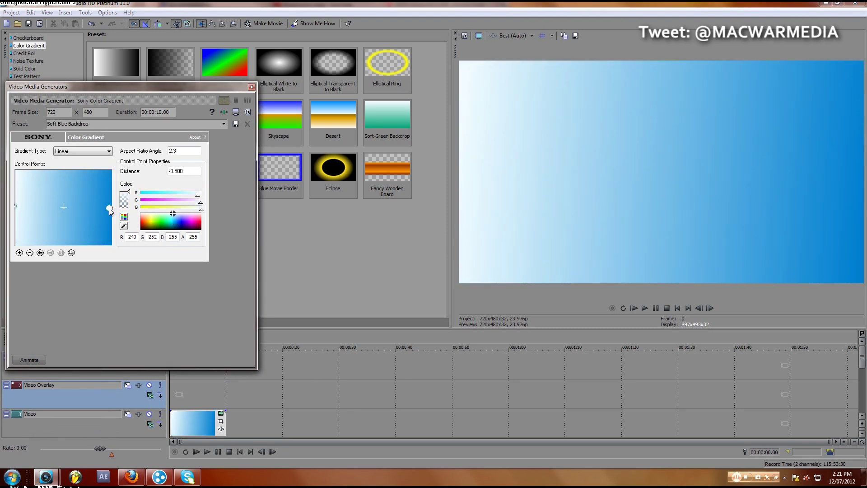
Center the blue control point on the right edge, recolor it orange, recolor the left point dark red, and close the generator settings
left_click_drag(109, 211, 146, 226)
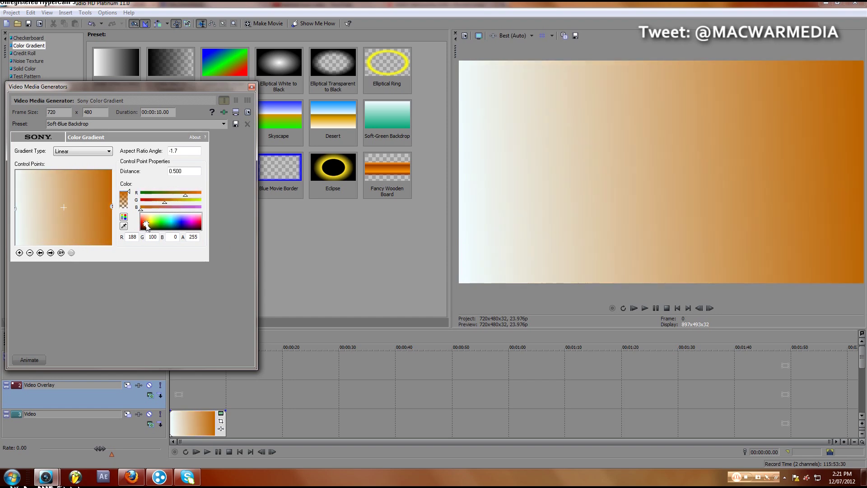
left_click(14, 209)
left_click(143, 225)
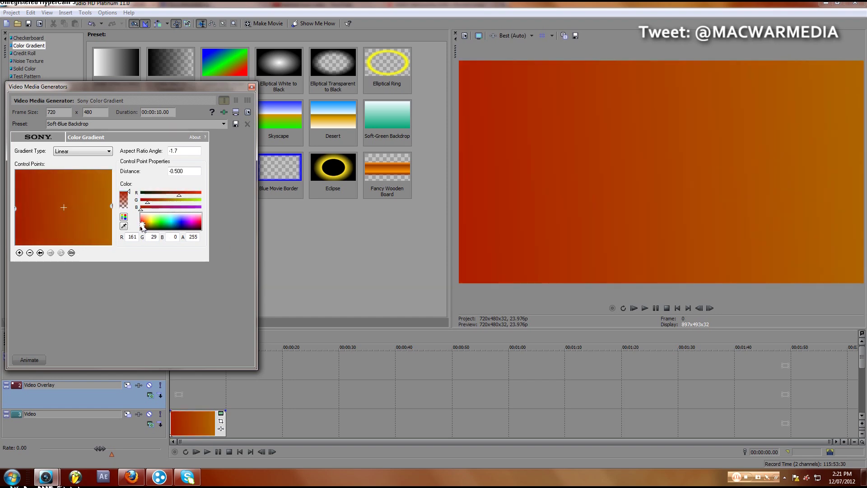
left_click(251, 87)
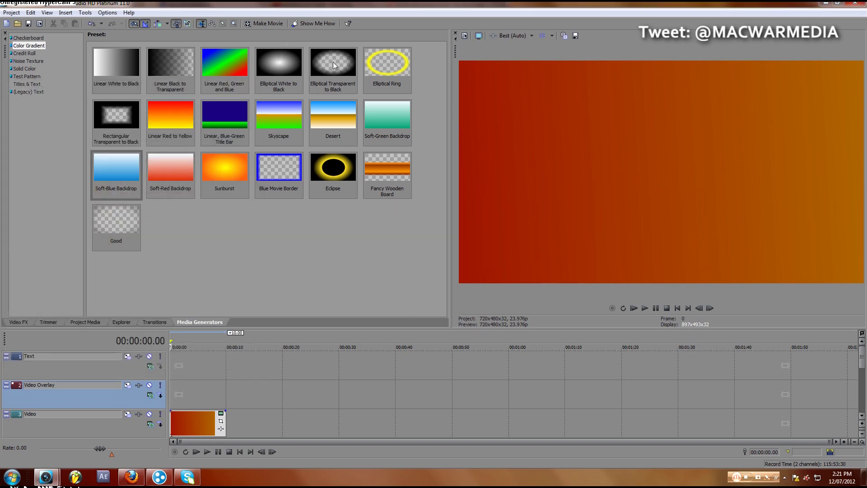
Place the Elliptical Transparent to Black gradient on the Video Overlay track, widen its transparent area to distance 0.446, and set the outermost point's alpha to 148
left_click_drag(329, 71, 182, 385)
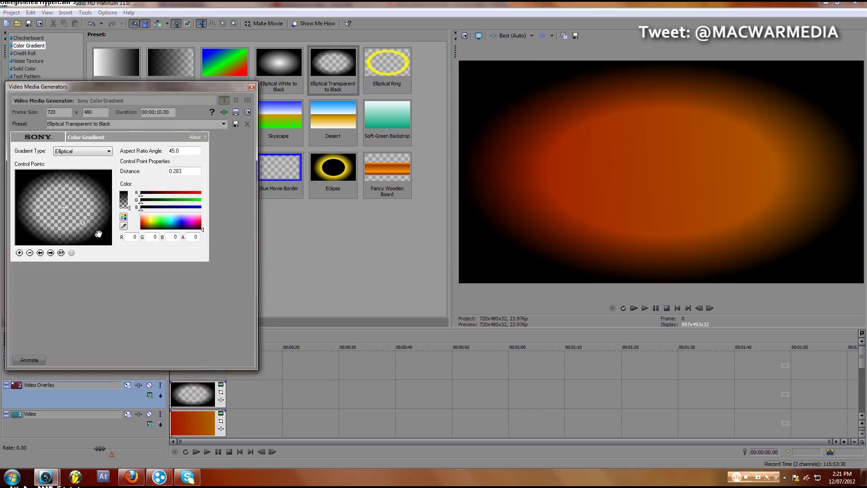
left_click_drag(99, 234, 89, 227)
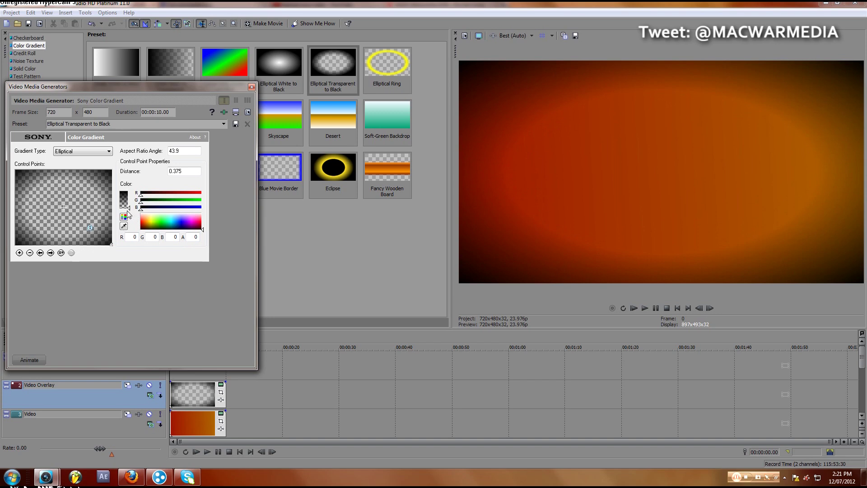
left_click(111, 245)
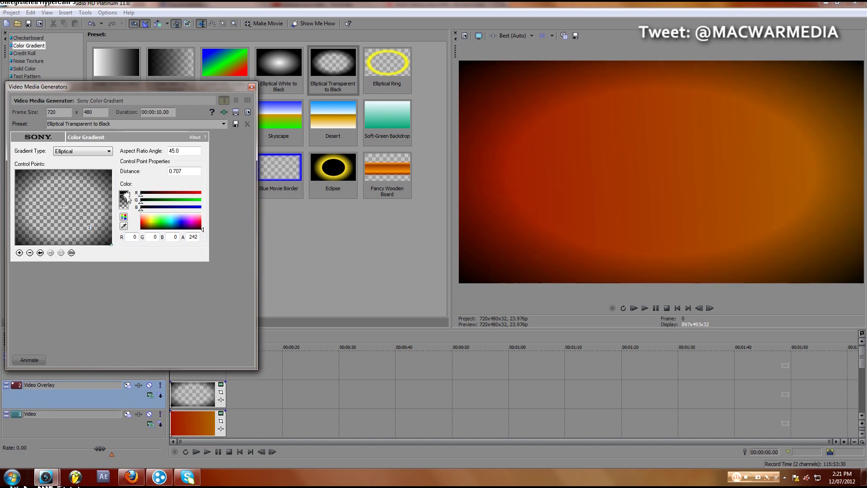
left_click_drag(127, 195, 127, 199)
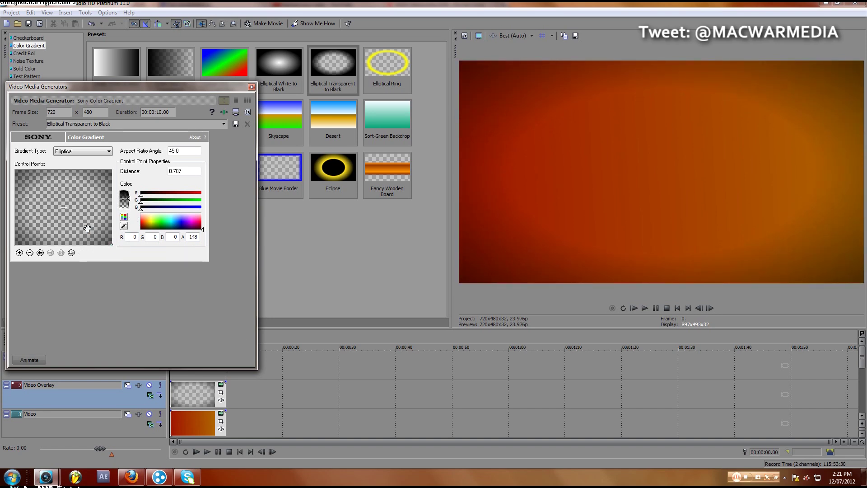
left_click_drag(87, 228, 94, 232)
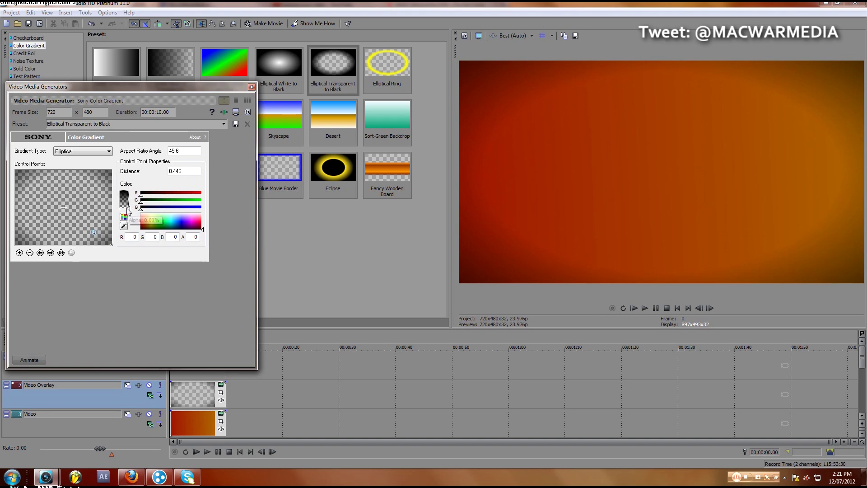
Add two more control points to the elliptical gradient and move one in close to the center, at a distance of about 0.096
left_click(20, 253)
left_click(19, 252)
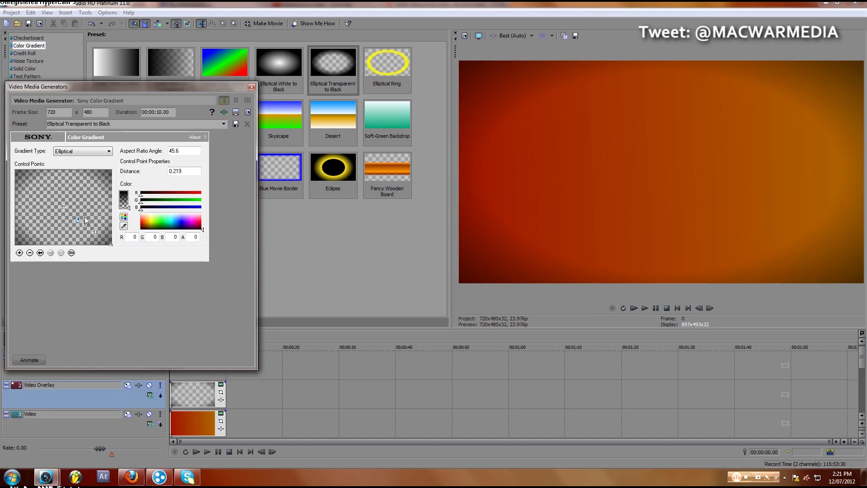
left_click_drag(76, 218, 71, 212)
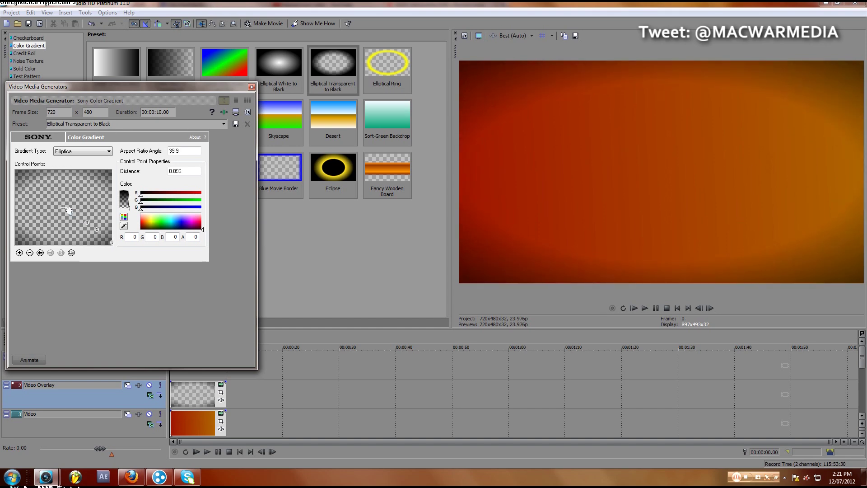
Set the alpha of the control point at distance 0.446 to 47, and make the outermost corner point more opaque
left_click(95, 229)
left_click_drag(129, 208, 128, 207)
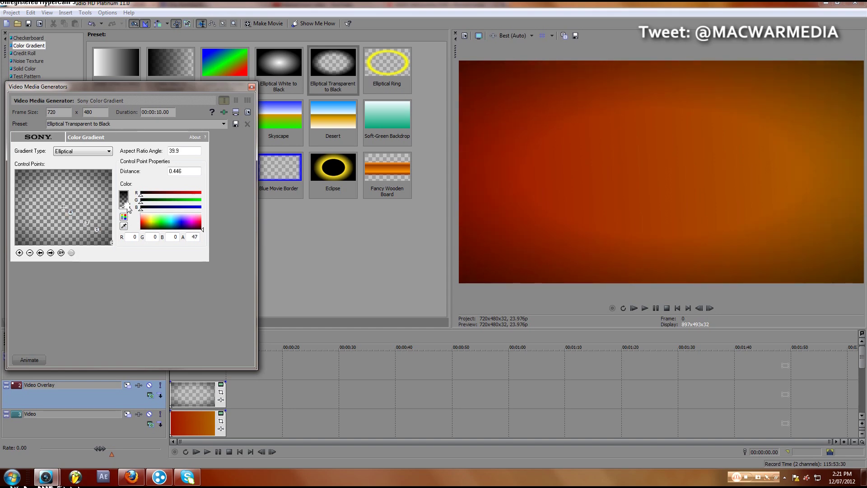
left_click(112, 244)
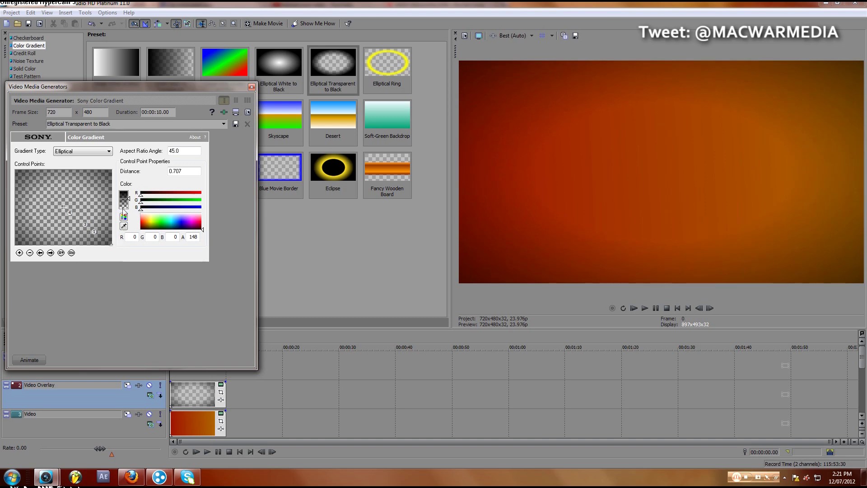
left_click_drag(128, 199, 127, 196)
Move the second-outermost control point slightly outward and set the alpha of the next point inward, at distance 0.303, to 34
left_click_drag(94, 230, 97, 231)
left_click(84, 224)
mouse_move(129, 209)
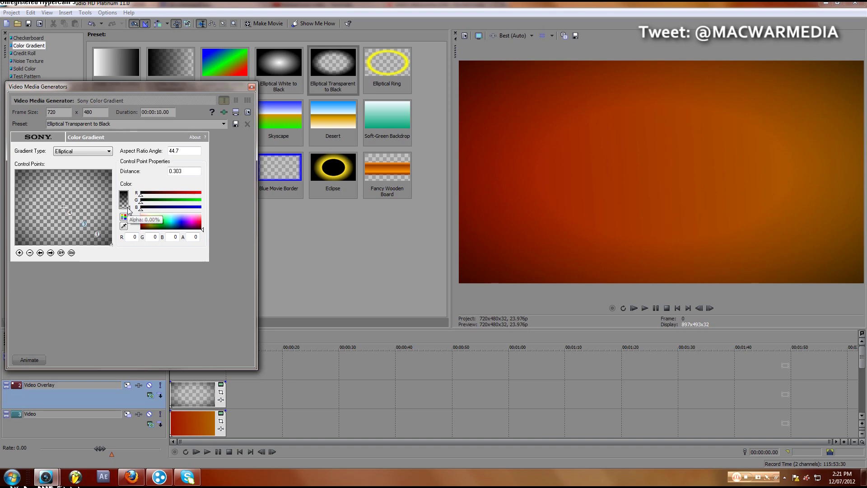
left_click_drag(129, 210, 130, 208)
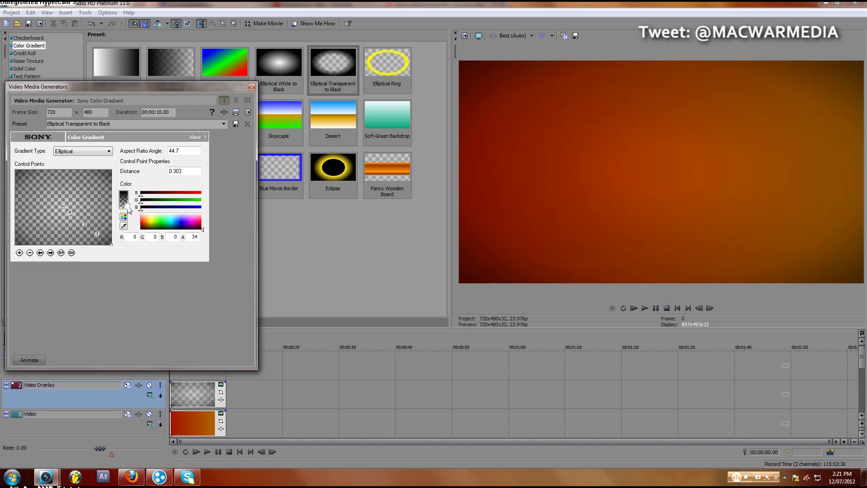
Pull the innermost control point toward the gradient's center and move the next one inward to distance 0.209 with an alpha of 20
left_click(69, 212)
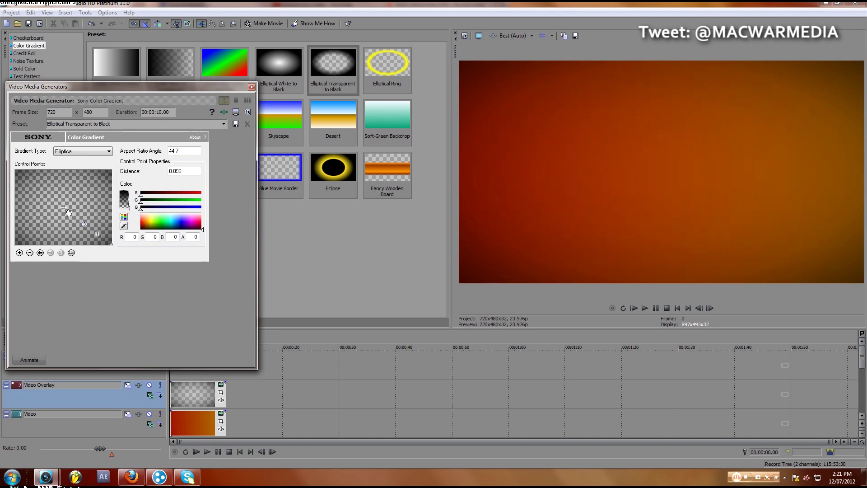
left_click_drag(69, 211, 67, 210)
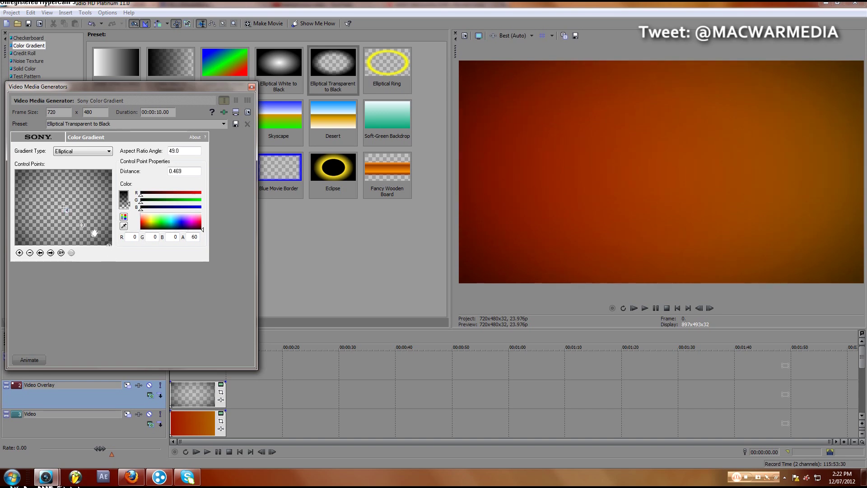
left_click_drag(82, 225, 78, 219)
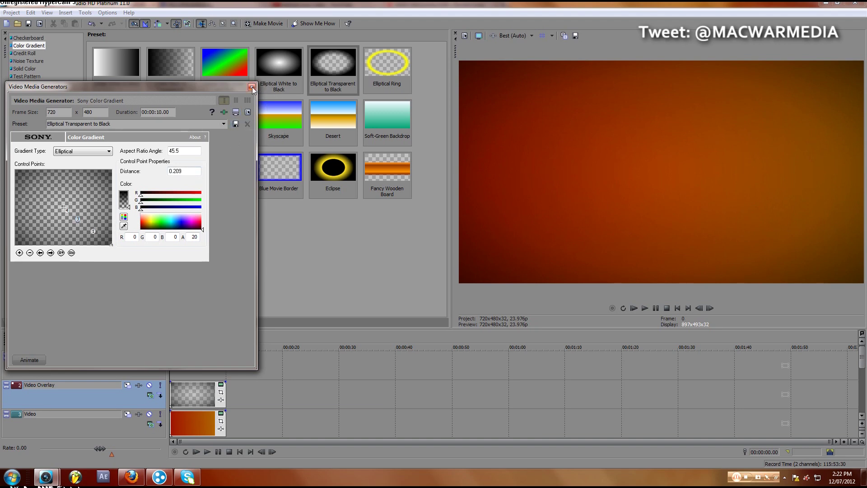
Enter Good Vignette as the preset name for the elliptical gradient and close the generator settings
left_click_drag(48, 123, 140, 133)
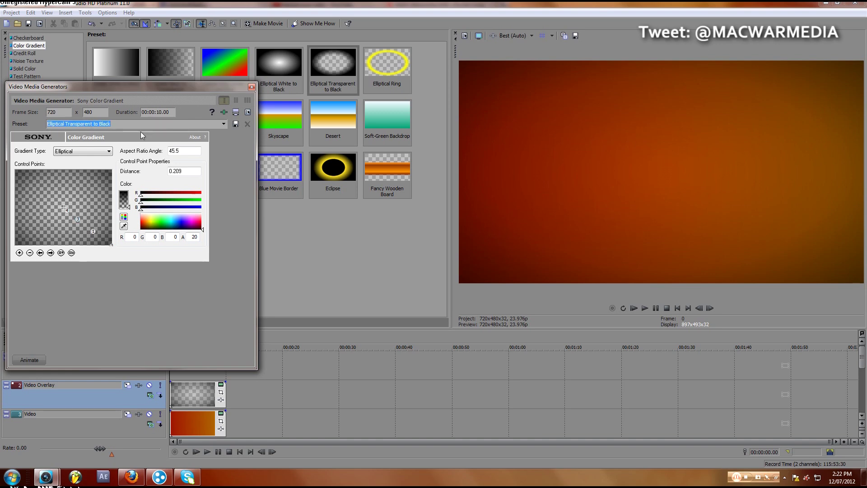
key("BackSpace")
type("G")
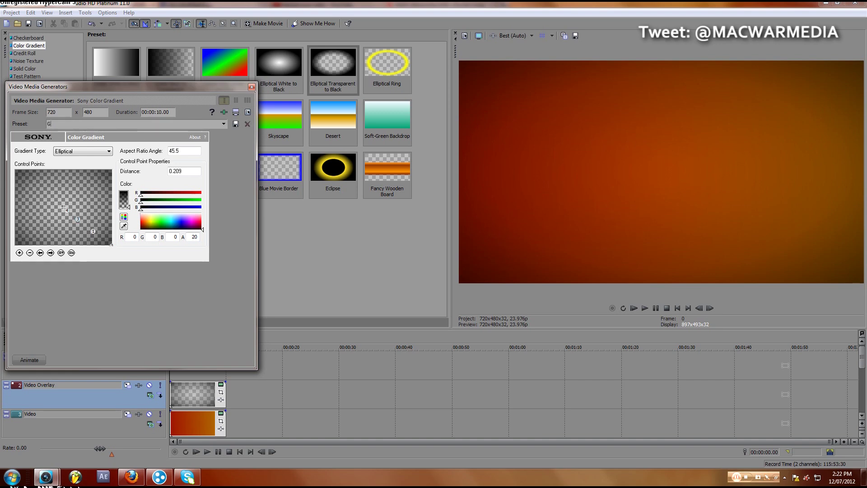
type("ood Vignette")
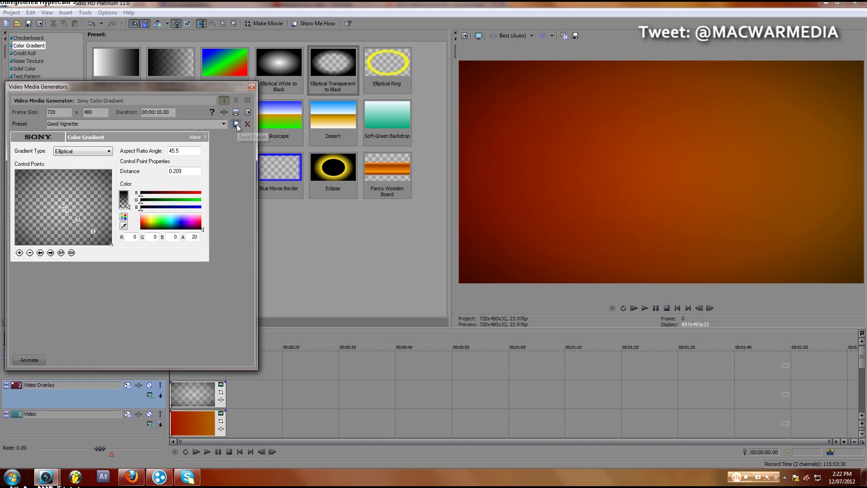
left_click(251, 87)
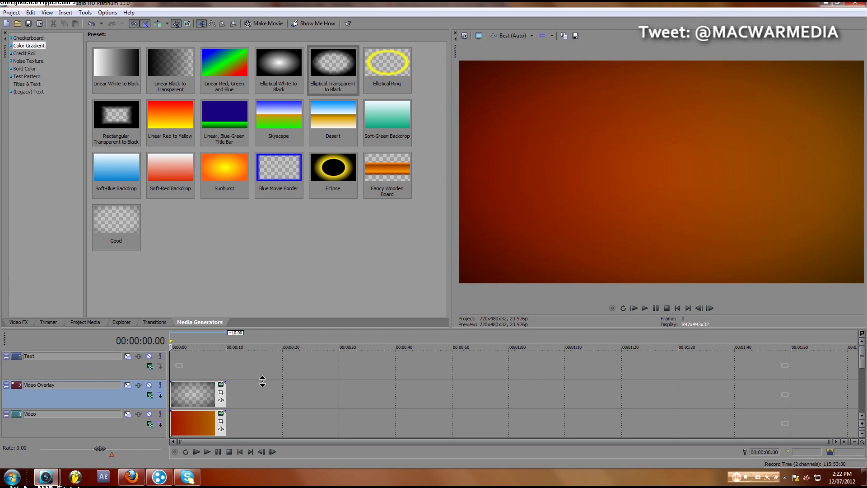
Insert two new video tracks above the Text track
scroll(246, 404, "down", 1)
scroll(244, 408, "up", 1)
left_click(189, 366)
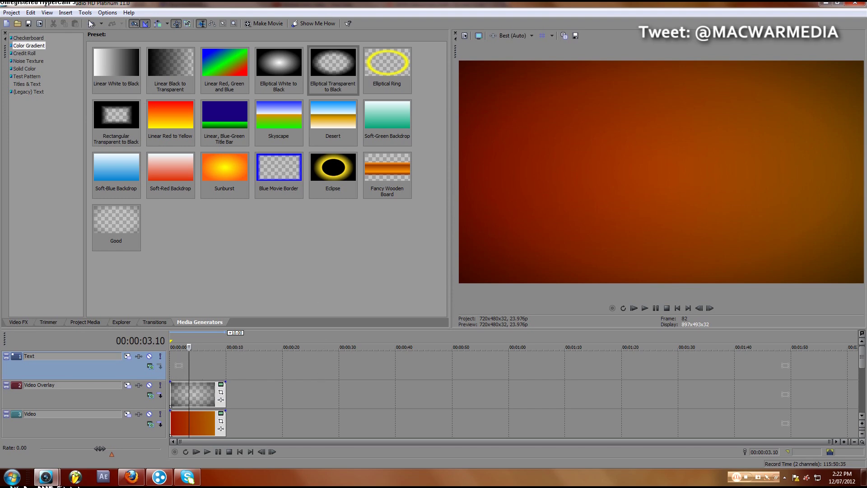
left_click(65, 13)
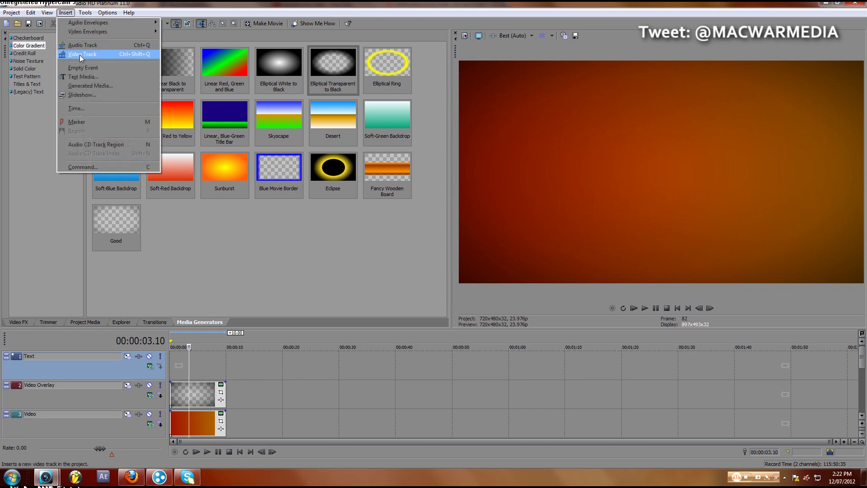
left_click(82, 54)
left_click(65, 12)
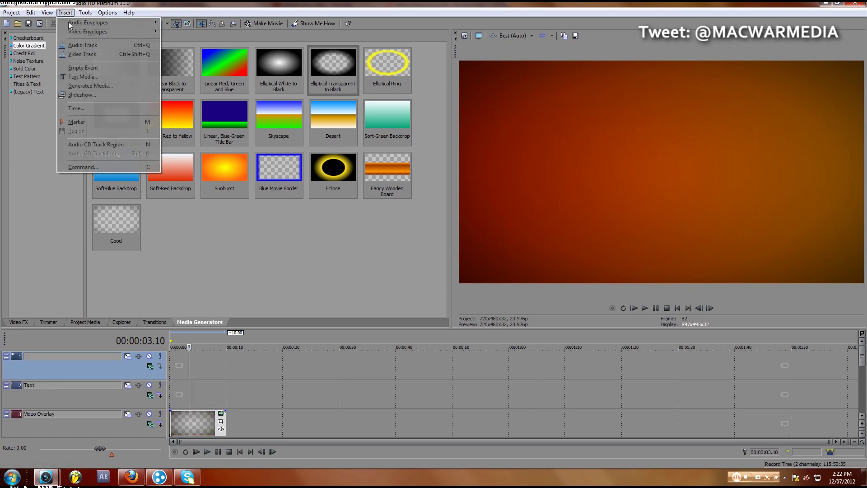
left_click(82, 54)
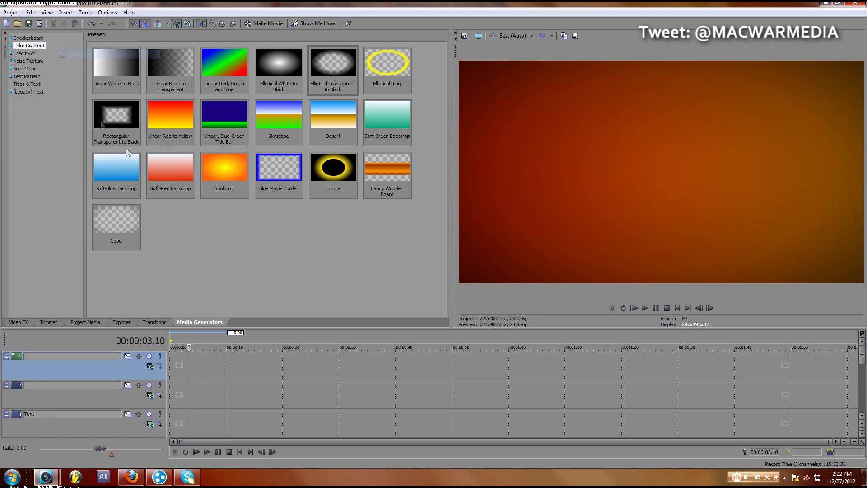
left_click(66, 13)
left_click(64, 13)
scroll(225, 364, "down", 1)
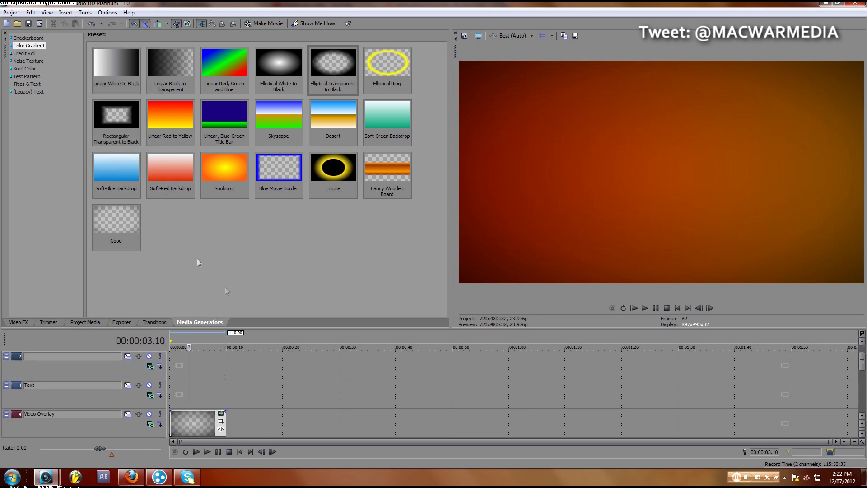
Add a (Legacy) Text title with the Default Text preset at the start of the Text track and replace its sample text with WARRENSHOWTV
left_click(27, 85)
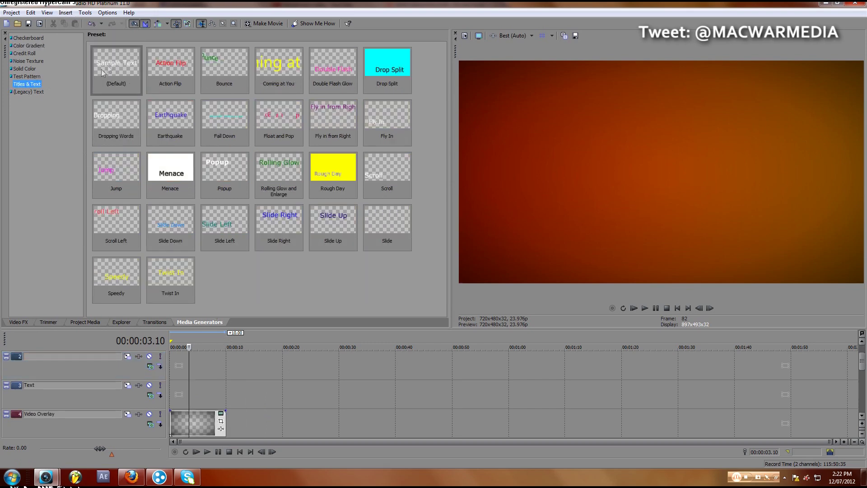
left_click(32, 92)
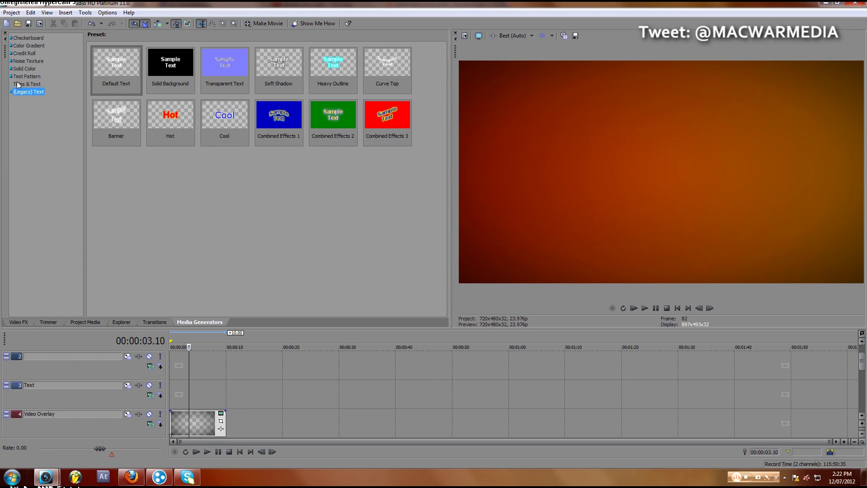
left_click(18, 84)
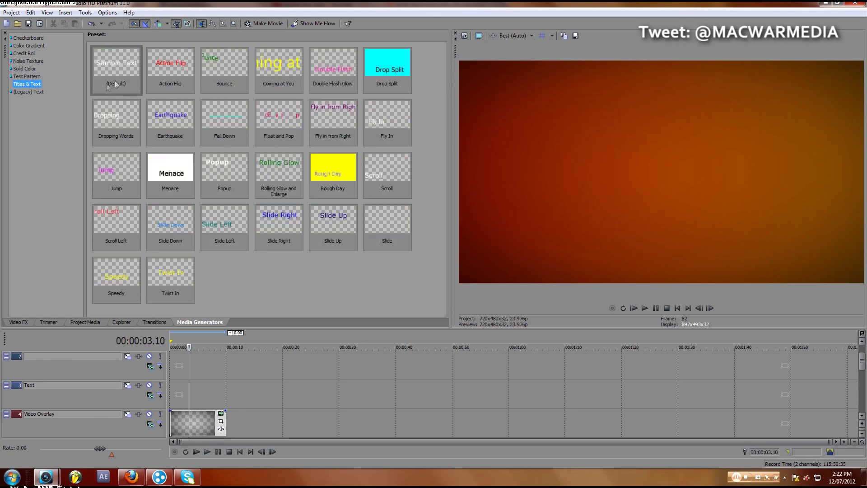
left_click(19, 92)
left_click_drag(110, 74, 180, 389)
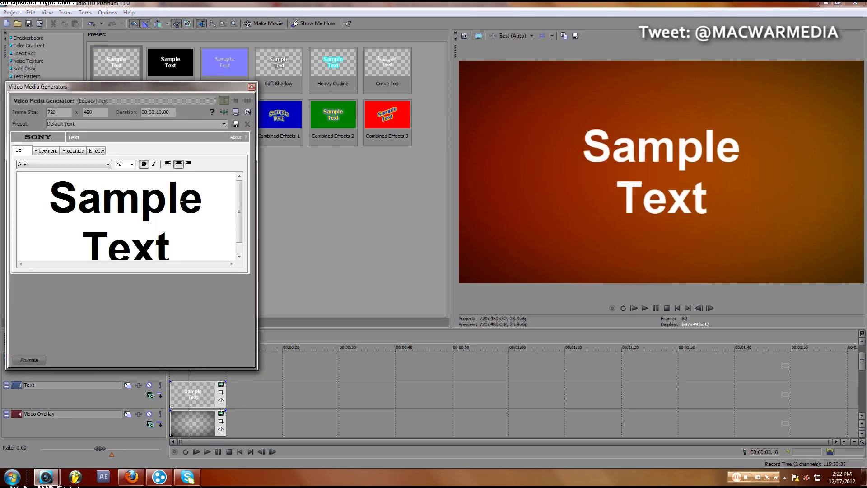
key("Delete")
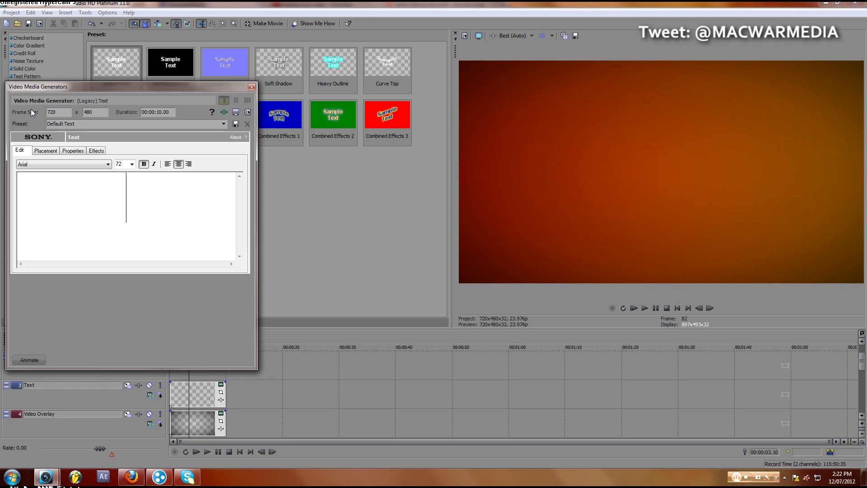
type("WARRENSHOWTV")
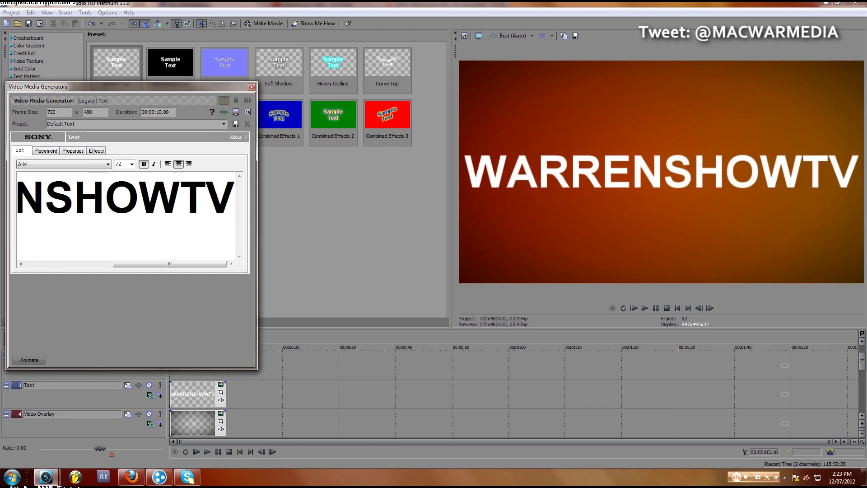
Select the whole WARRENSHOWTV text and set its font size to 48
key("ctrl+a")
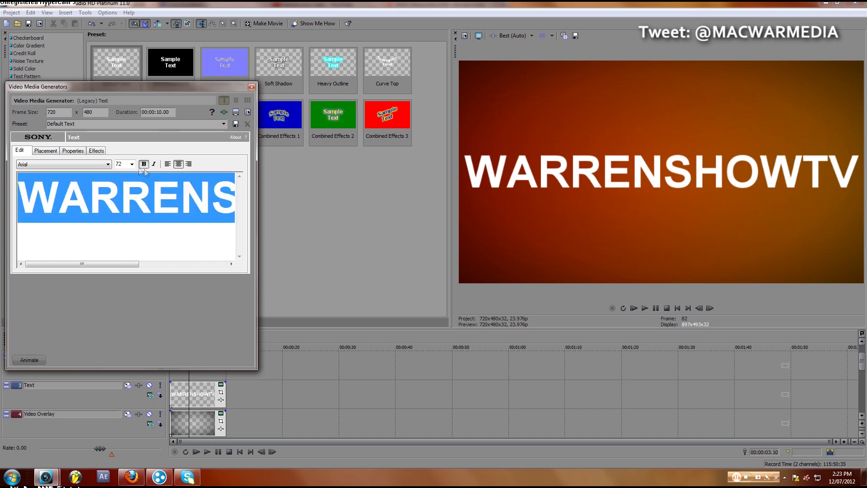
left_click(131, 164)
left_click(129, 183)
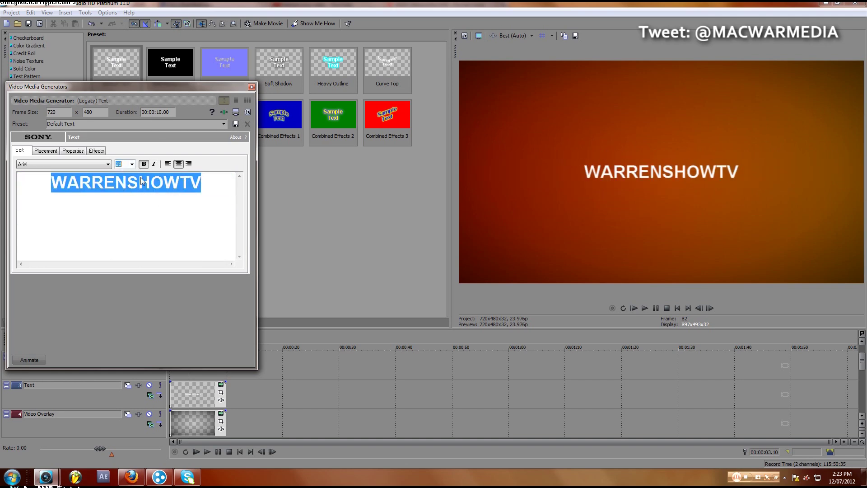
scroll(117, 166, "down", 1)
scroll(116, 165, "up", 1)
scroll(132, 182, "up", 1)
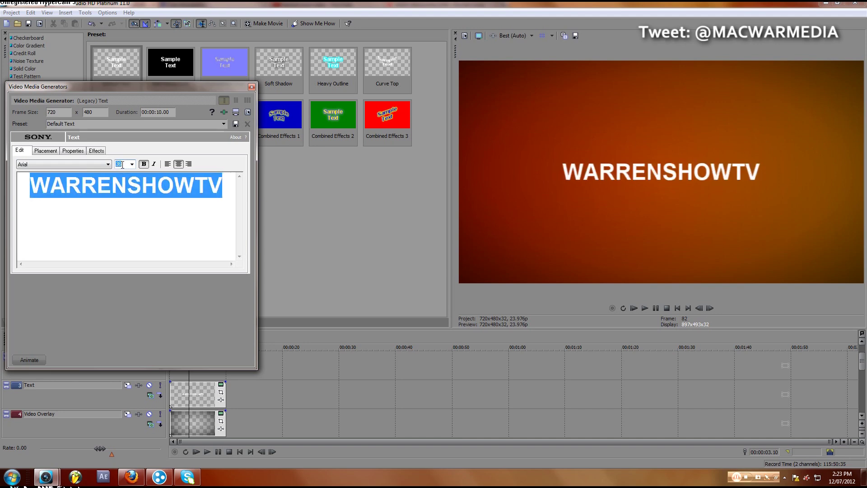
scroll(124, 166, "down", 1)
scroll(124, 168, "up", 2)
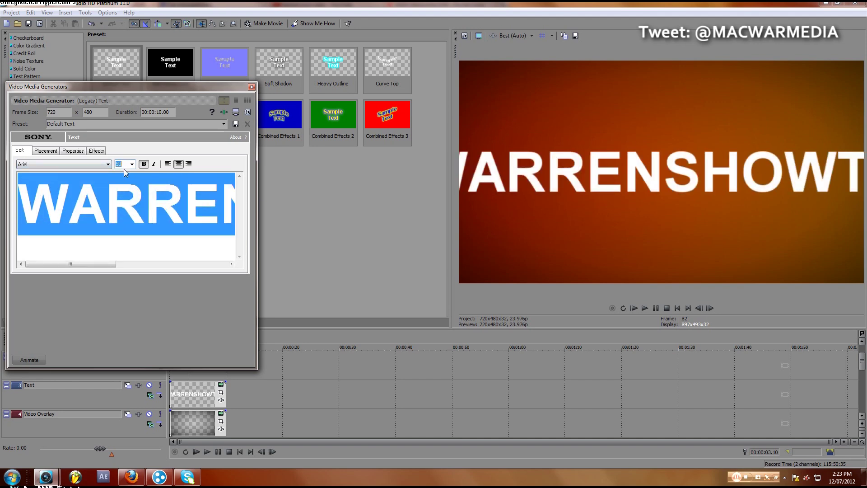
scroll(124, 169, "down", 1)
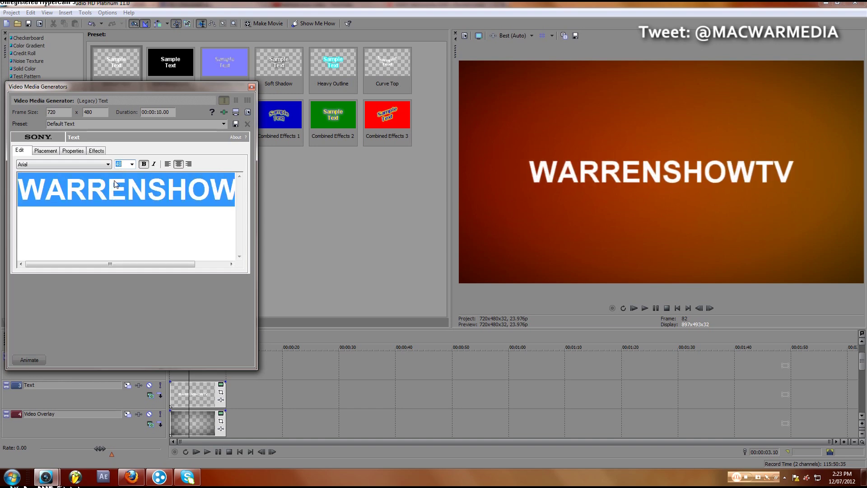
Change the selected title text's font to Consolas
left_click(100, 165)
left_click(67, 172)
scroll(64, 164, "up", 4)
left_click(65, 165)
left_click(44, 306)
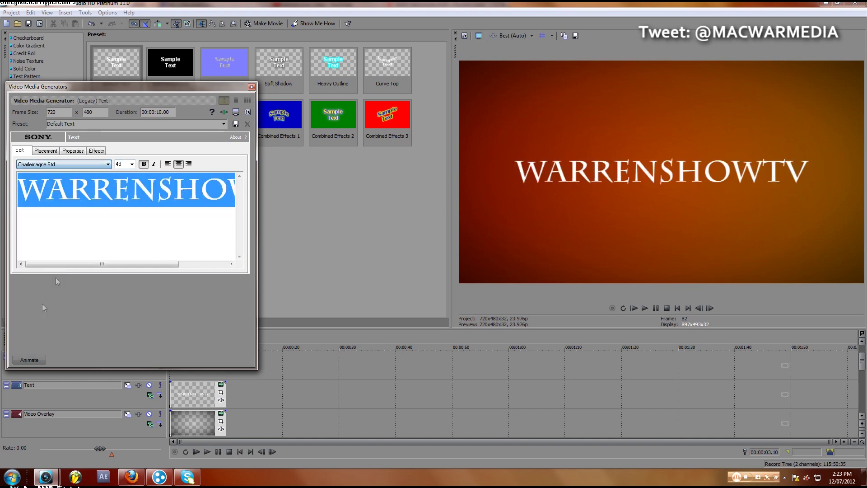
scroll(88, 197, "down", 2)
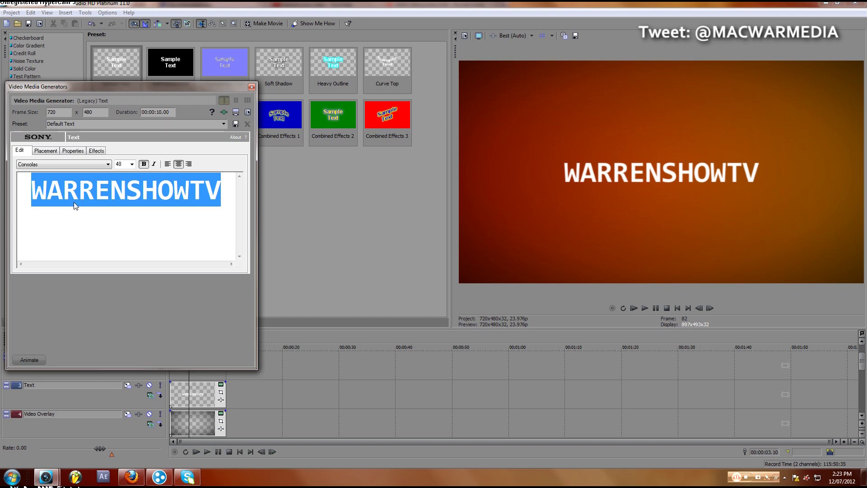
left_click(143, 165)
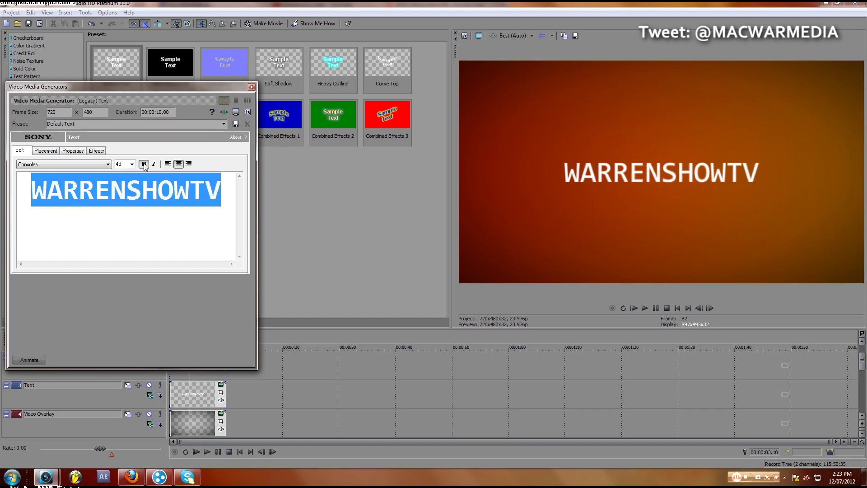
Add a black outline to the title text with a feather of about 0.054
left_click(99, 153)
left_click(118, 171)
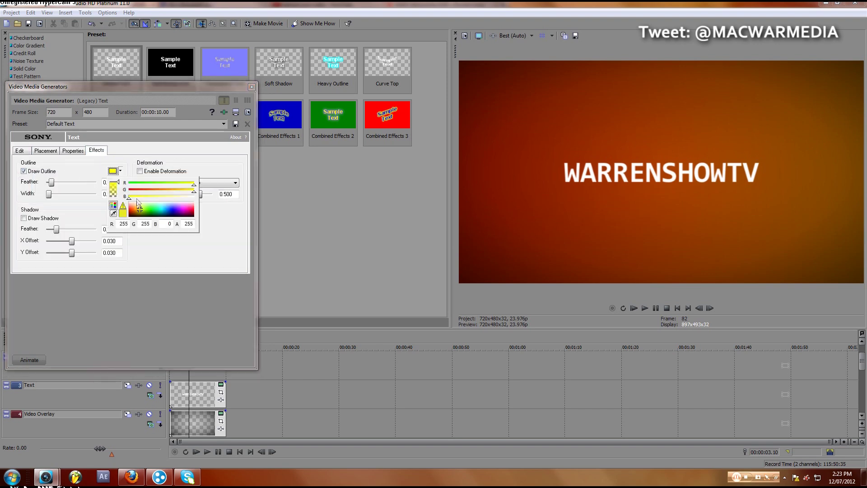
left_click_drag(136, 199, 128, 233)
left_click(120, 172)
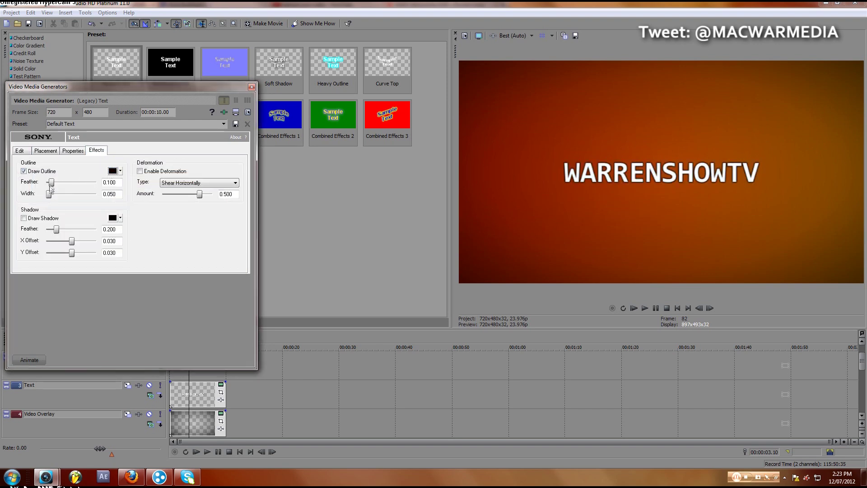
left_click_drag(51, 182, 49, 182)
left_click(113, 171)
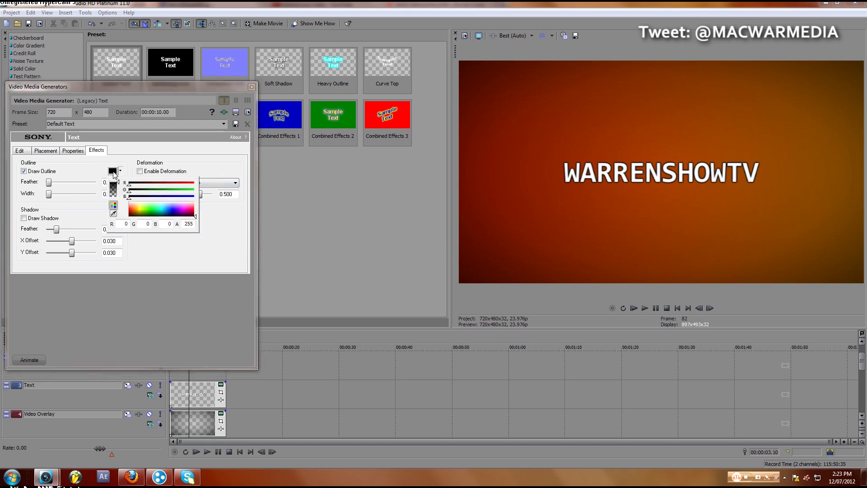
left_click(113, 171)
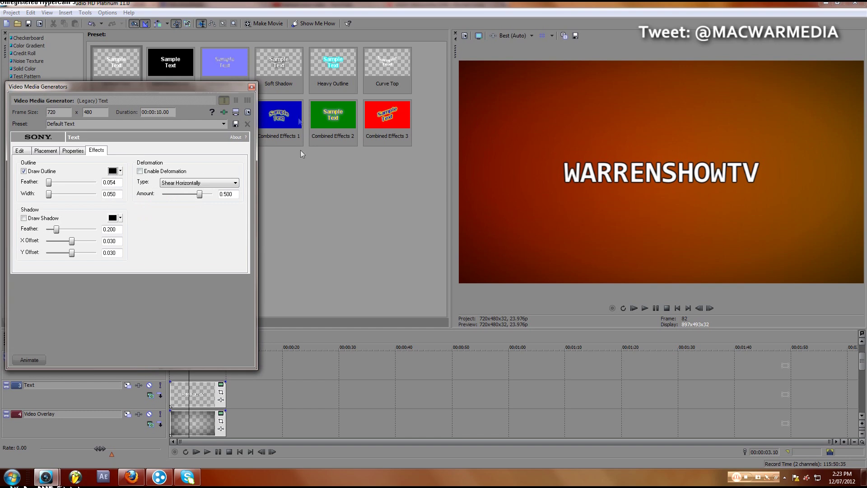
Turn on the title text's shadow, adjust its offsets with X at about -0.019, and close the generator settings
left_click(23, 218)
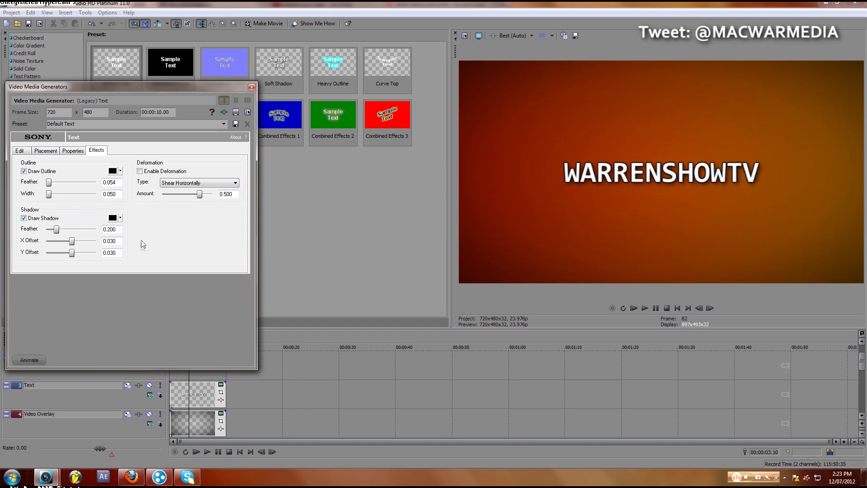
left_click_drag(76, 242, 69, 242)
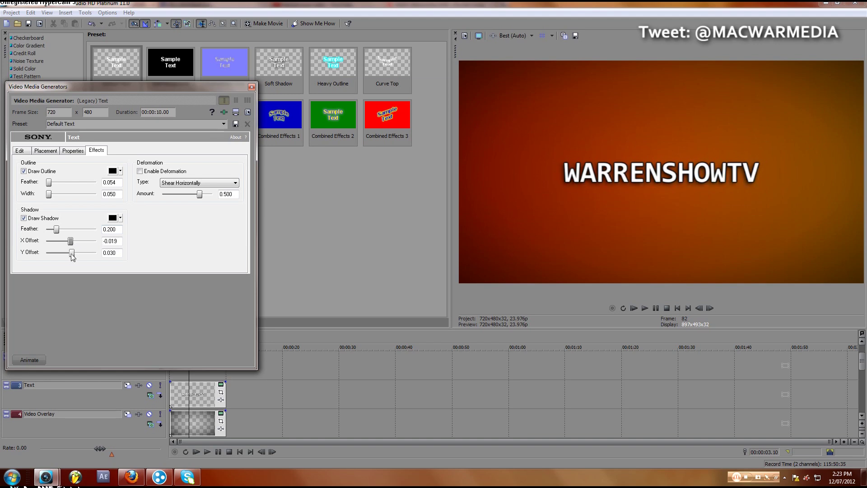
left_click(71, 254)
left_click_drag(71, 252, 101, 239)
left_click(251, 87)
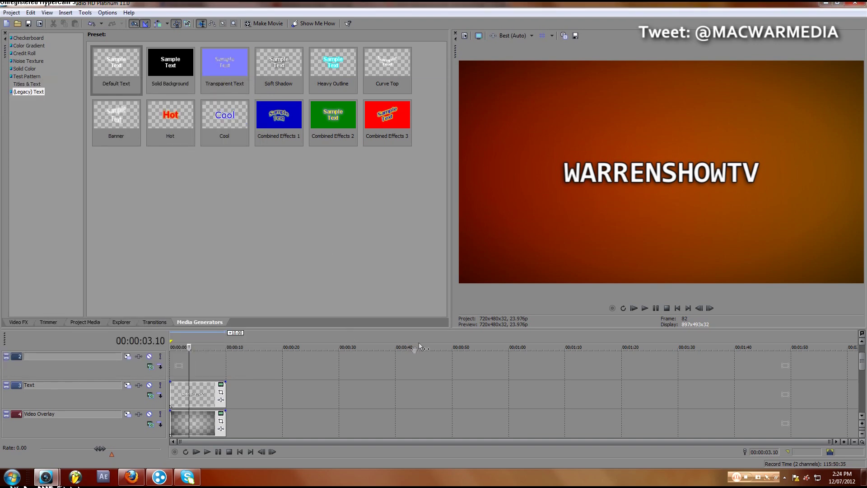
Apply the Bump Map effect with the Spotlight Up (flat) preset to the title event on the Text track
left_click(28, 324)
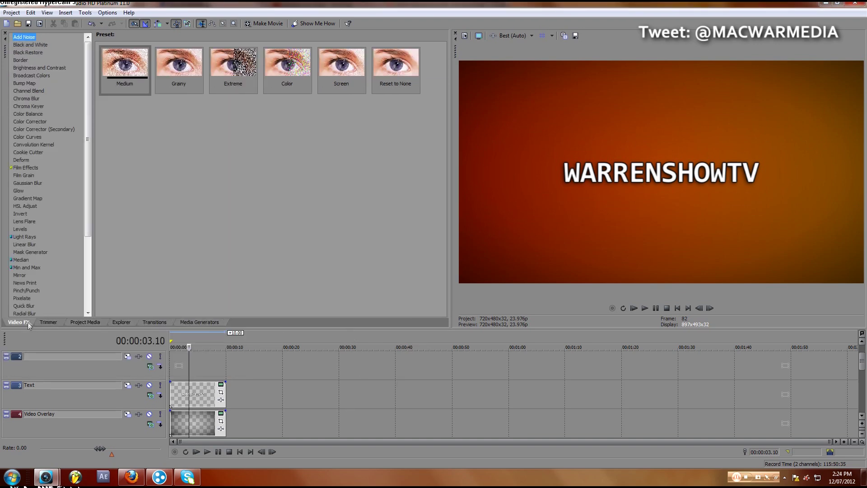
left_click(25, 83)
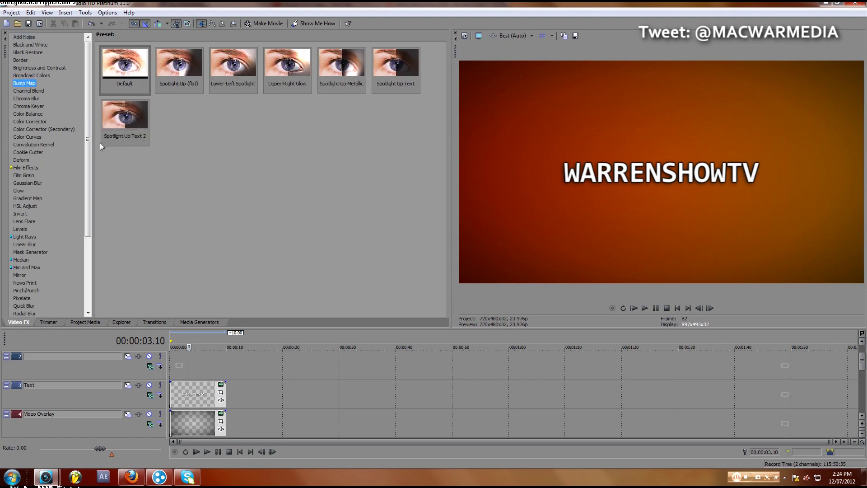
left_click_drag(170, 90, 195, 391)
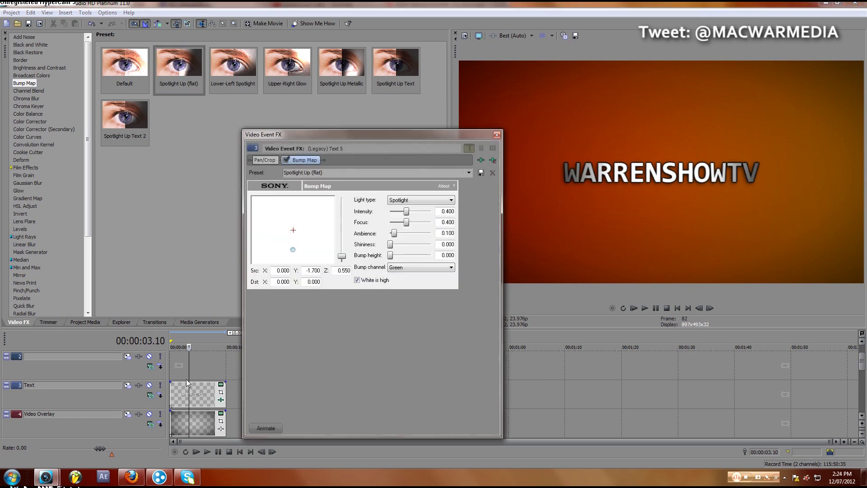
Aim the Bump Map spotlight by moving its destination to about X -0.032, Y 0.156 and its source to about X 0.415, Y -1.831
left_click(293, 230)
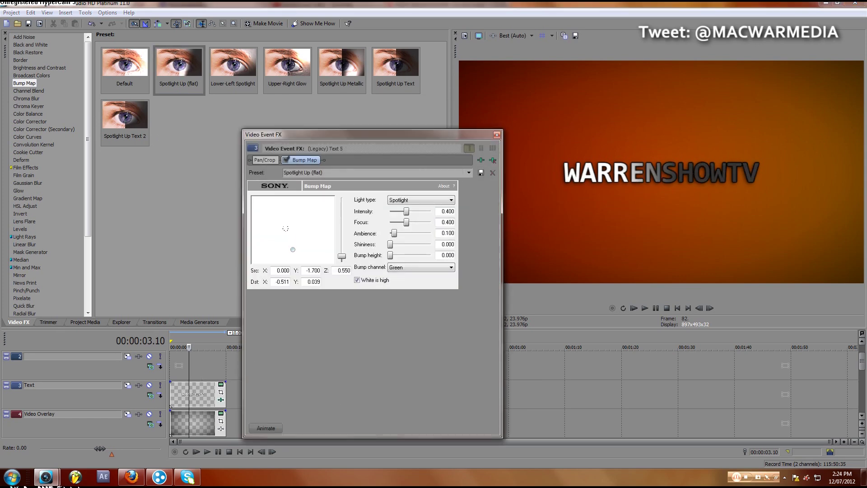
left_click_drag(293, 230, 292, 230)
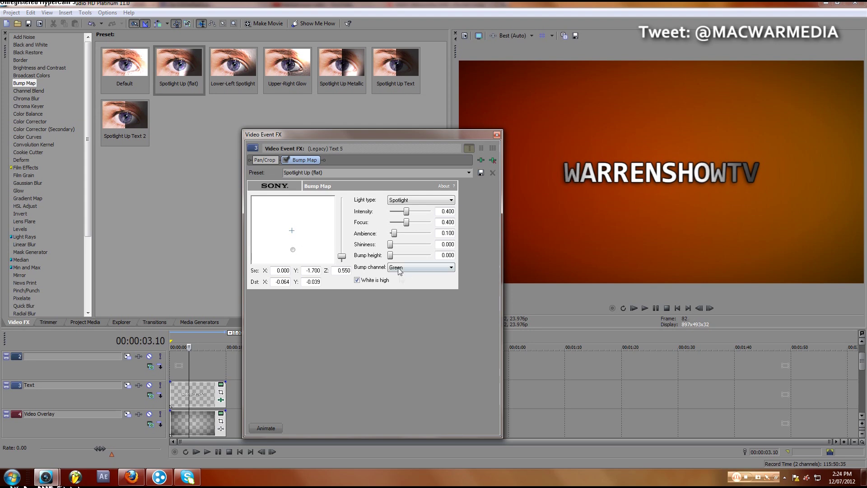
mouse_move(393, 255)
left_mouse_down()
mouse_move(404, 260)
mouse_move(387, 259)
left_mouse_up()
left_click_drag(295, 252, 292, 230)
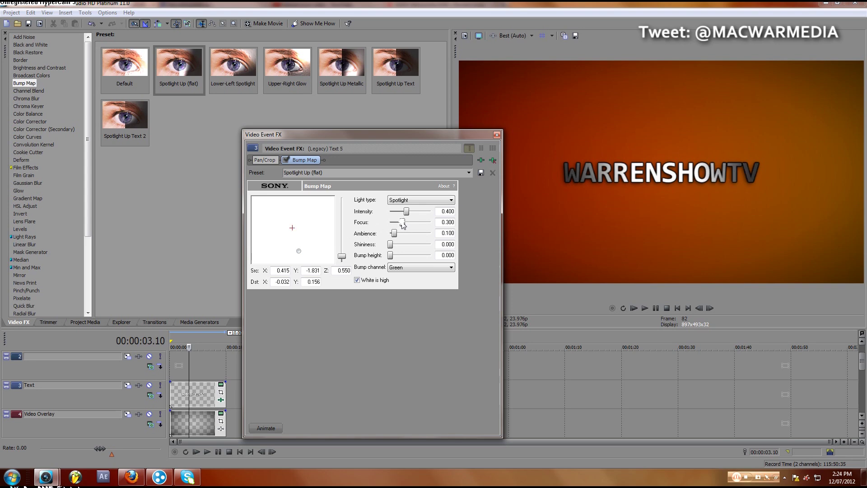
Set the Bump Map intensity to 0.522, focus to 0.377, ambience to 0.155, shininess to 0.022 and bump height to 0.011, and close the effect settings
left_click_drag(406, 225, 409, 226)
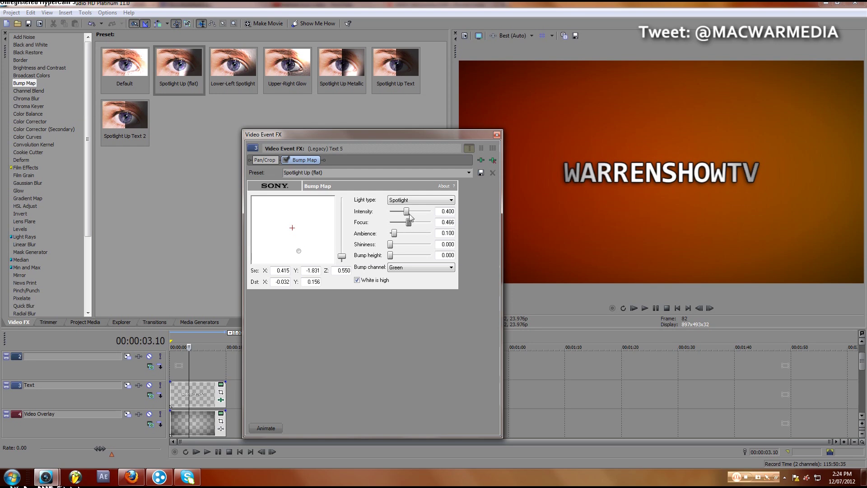
left_click_drag(408, 211, 405, 223)
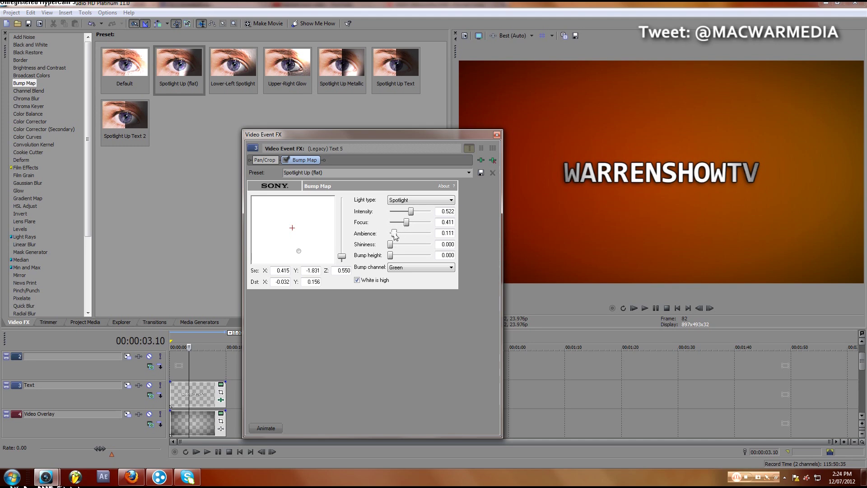
left_click_drag(393, 232, 396, 233)
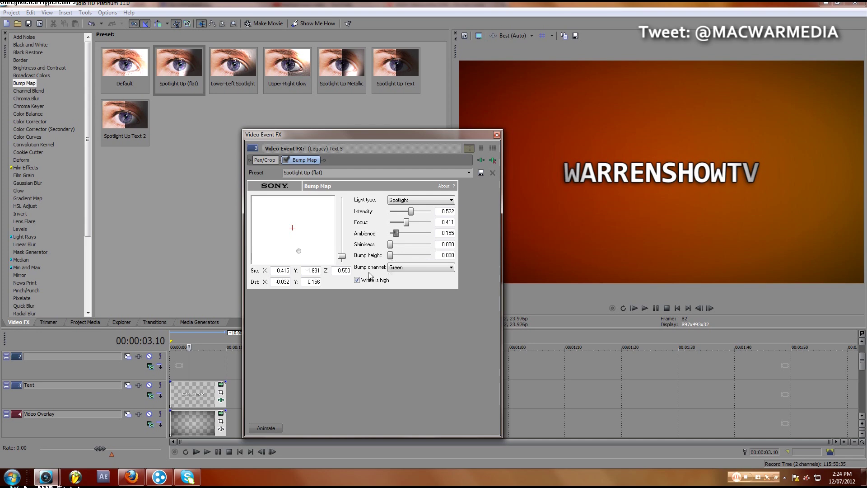
mouse_move(390, 247)
left_mouse_down()
mouse_move(432, 249)
mouse_move(394, 254)
left_mouse_up()
left_click_drag(408, 224, 408, 226)
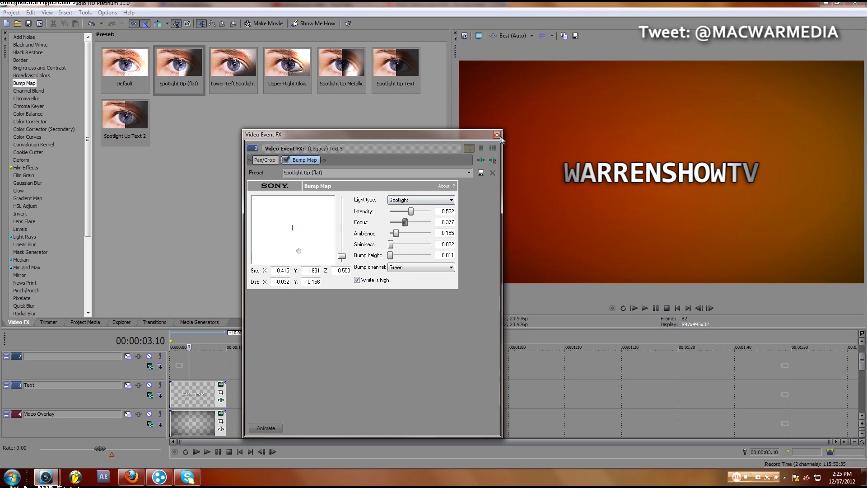
left_click(499, 136)
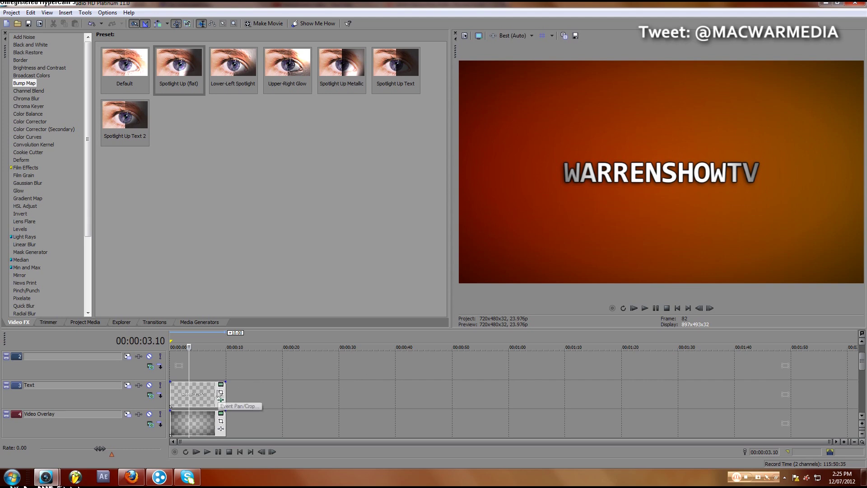
Play the title from the start of the timeline and pause at about 3 seconds
left_click(241, 451)
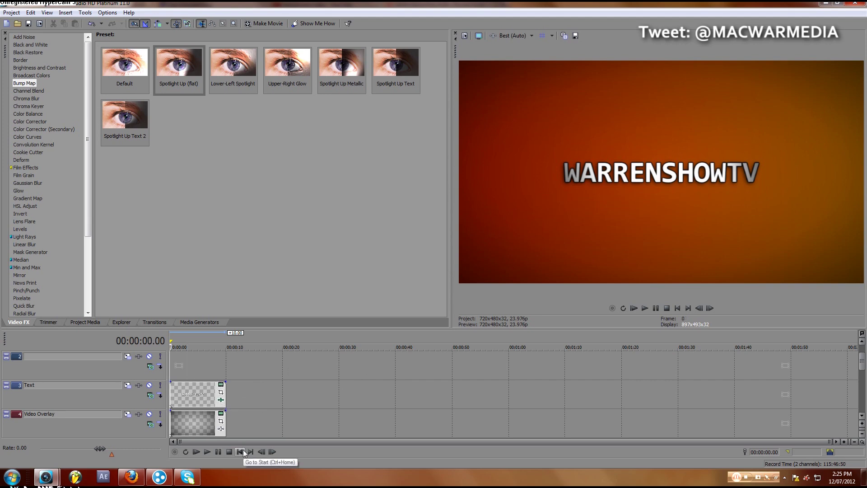
key("space")
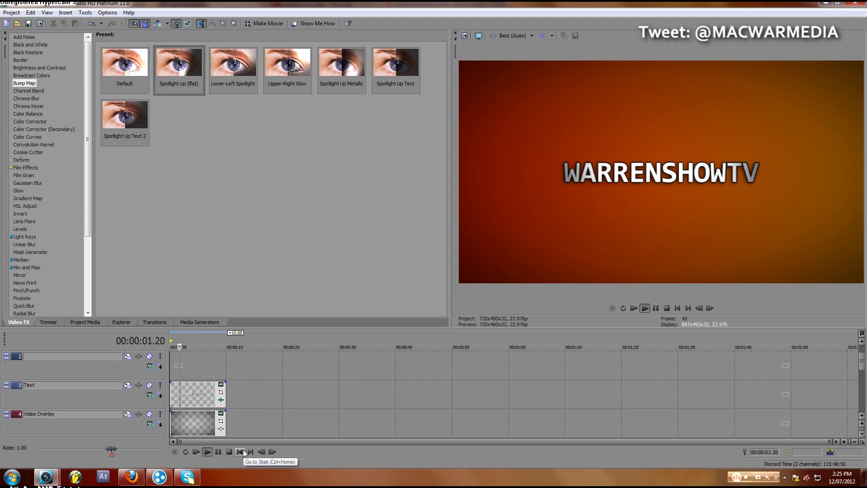
key("Return")
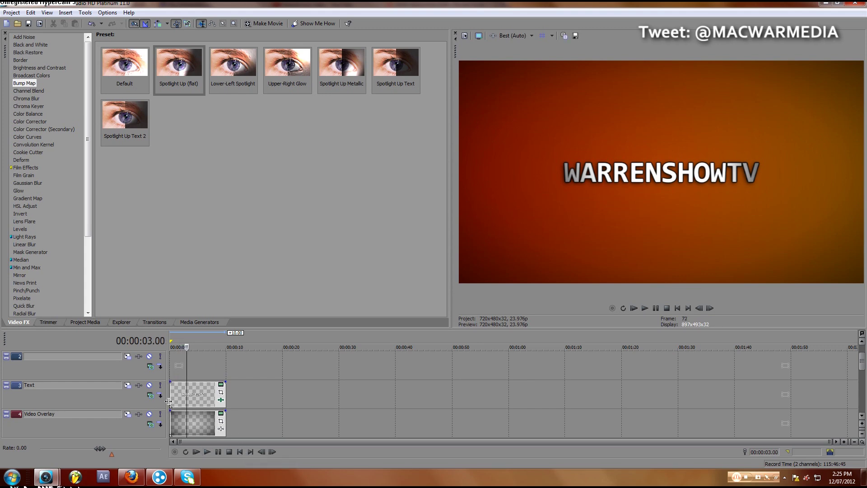
Move the WARRENSHOWTV title event from the Text track to the start of the Video Overlay track
left_click(170, 400)
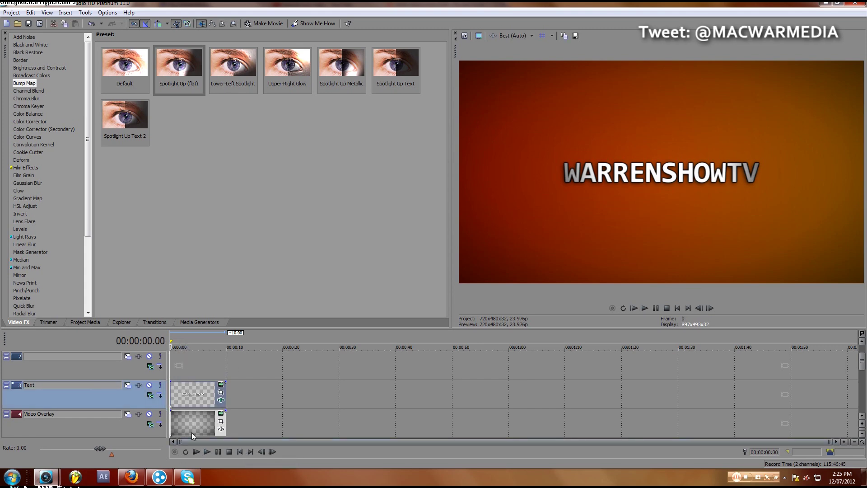
scroll(213, 396, "up", 2)
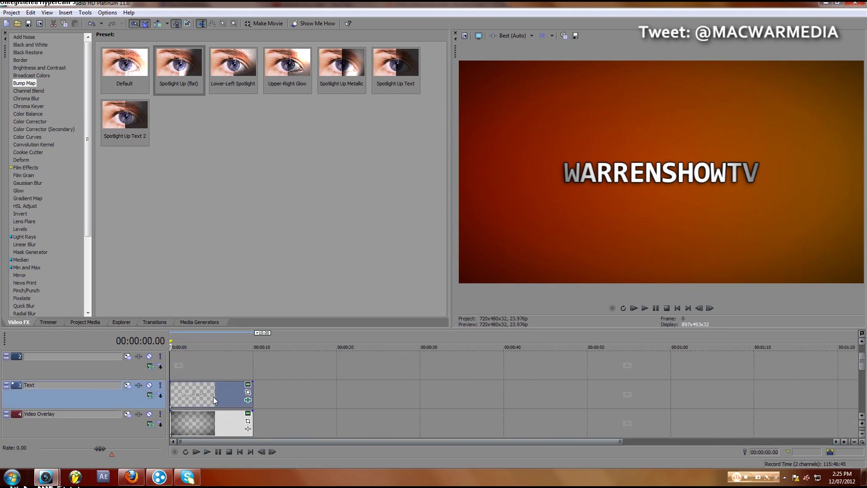
left_click(174, 427)
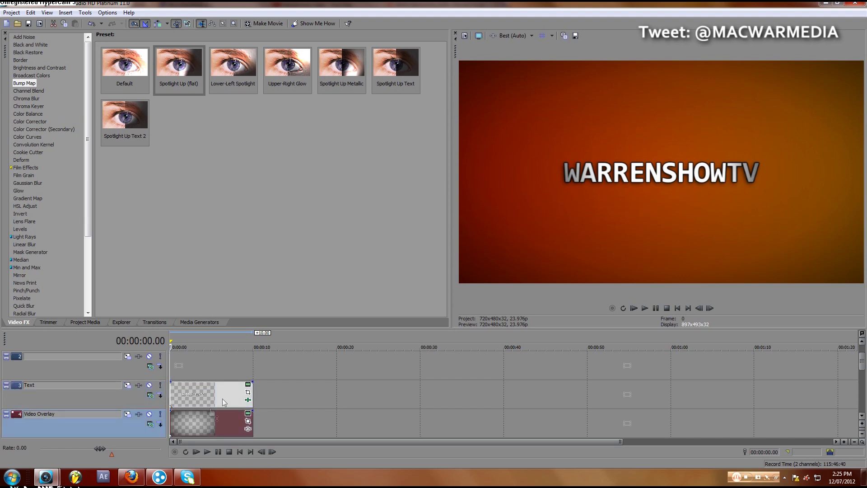
scroll(225, 401, "down", 1)
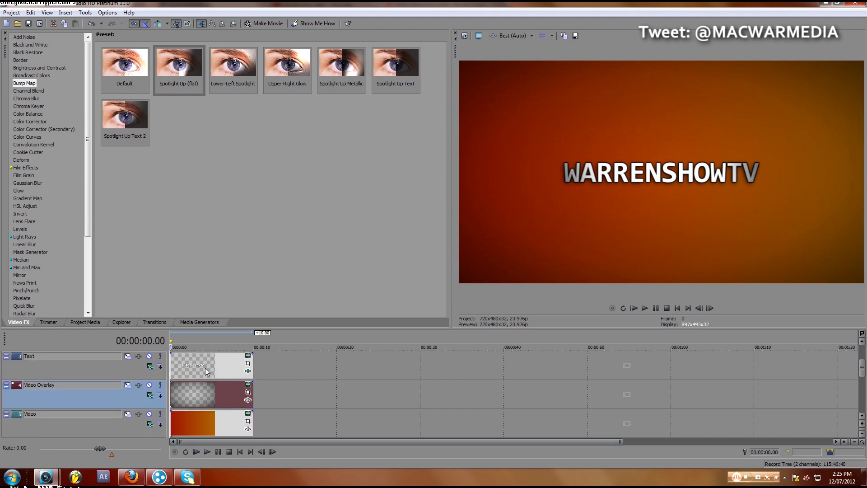
left_click_drag(205, 370, 190, 400)
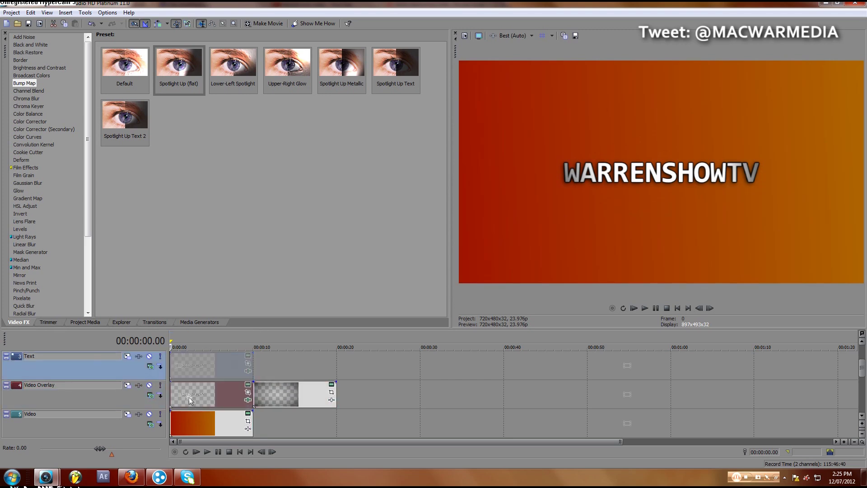
Move the vignette event from the Video Overlay track to the start of empty track 1, above the title and gradient
left_click_drag(267, 397, 158, 339)
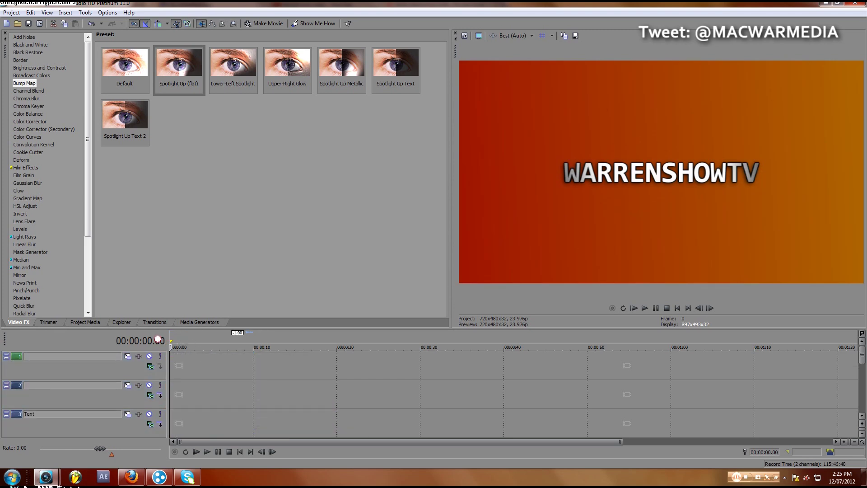
scroll(271, 393, "down", 1)
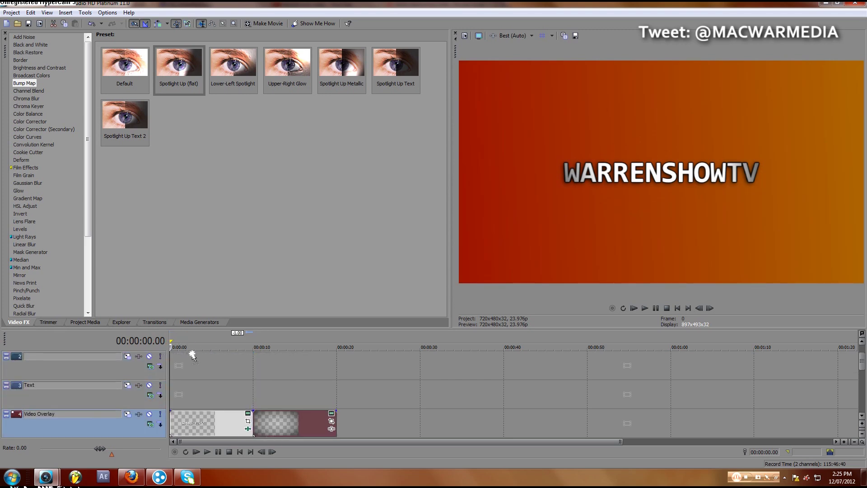
left_click_drag(298, 431, 187, 375)
middle_click(271, 385)
middle_click(284, 384)
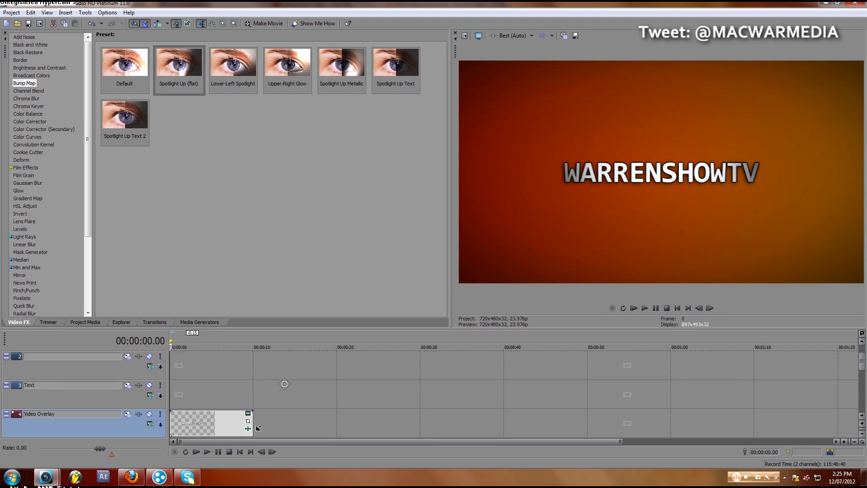
scroll(298, 398, "down", 1)
scroll(317, 380, "down", 1)
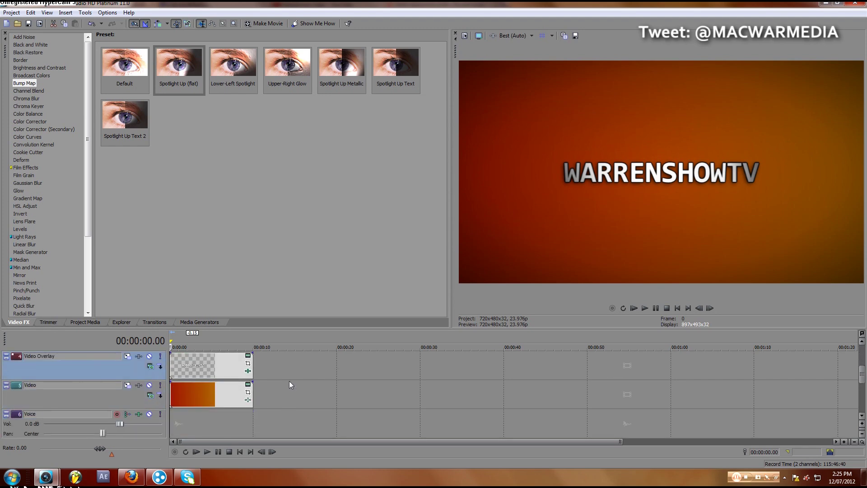
scroll(280, 375, "up", 3)
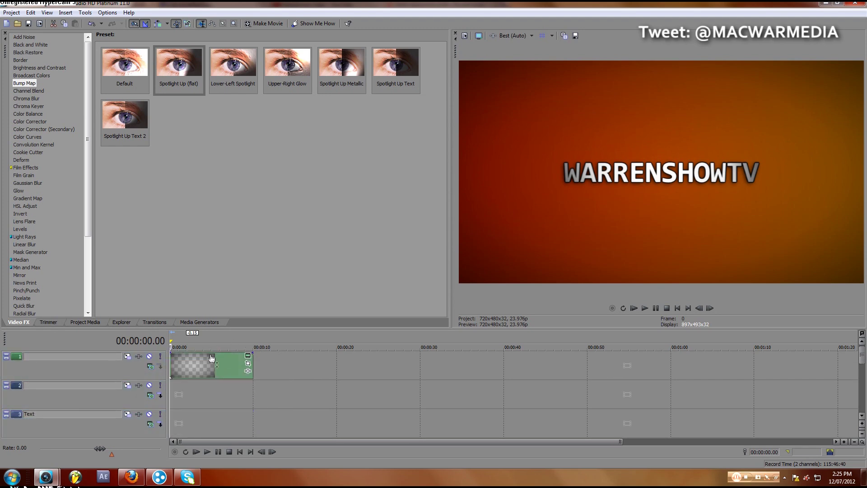
left_click_drag(212, 357, 210, 367)
scroll(315, 379, "down", 1)
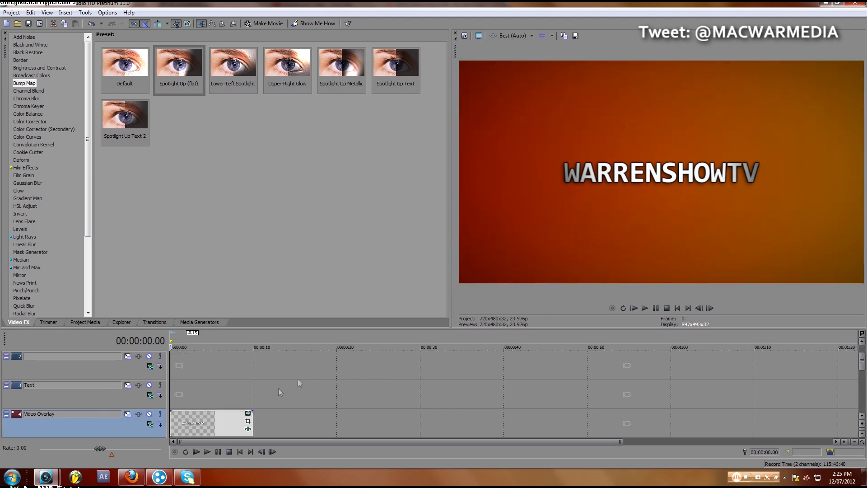
Duplicate the WARRENSHOWTV title event onto the start of the Text track as a new copy of the source media
scroll(239, 384, "up", 1)
scroll(278, 390, "down", 1)
left_click(218, 425)
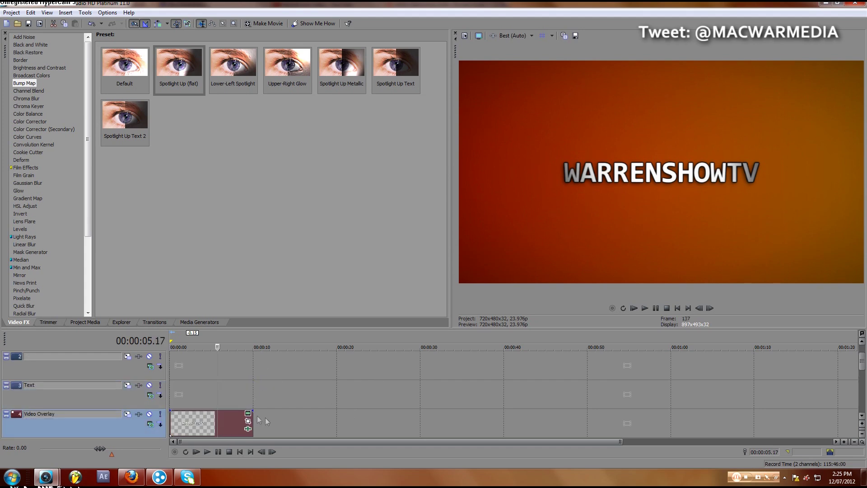
left_click(170, 396)
key("ctrl+v")
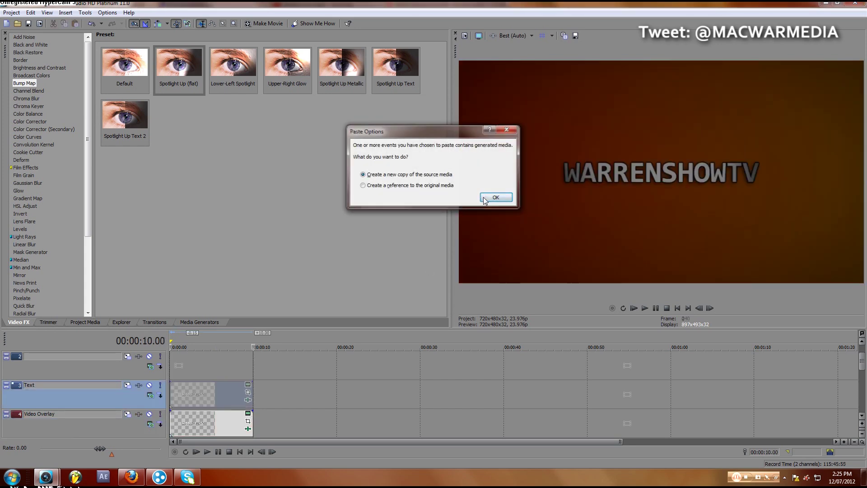
left_click(483, 201)
Turn off the outline and shadow in the text settings of the title copy on the Text track
left_click(196, 367)
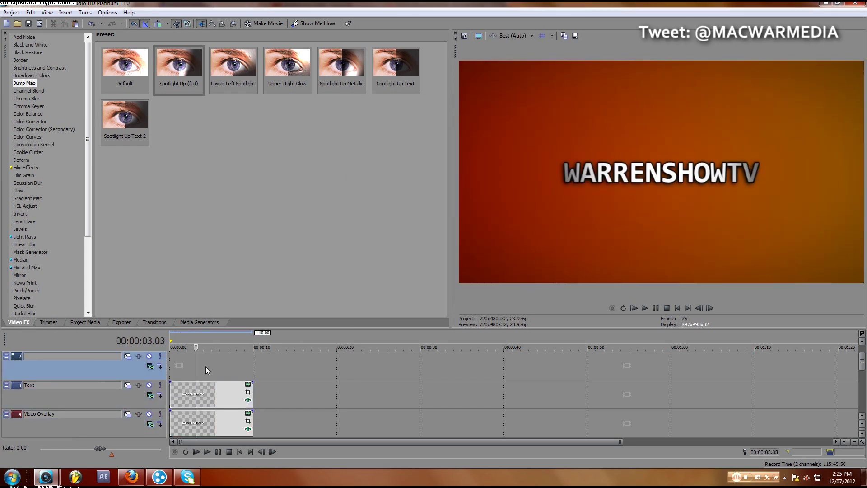
left_click(248, 384)
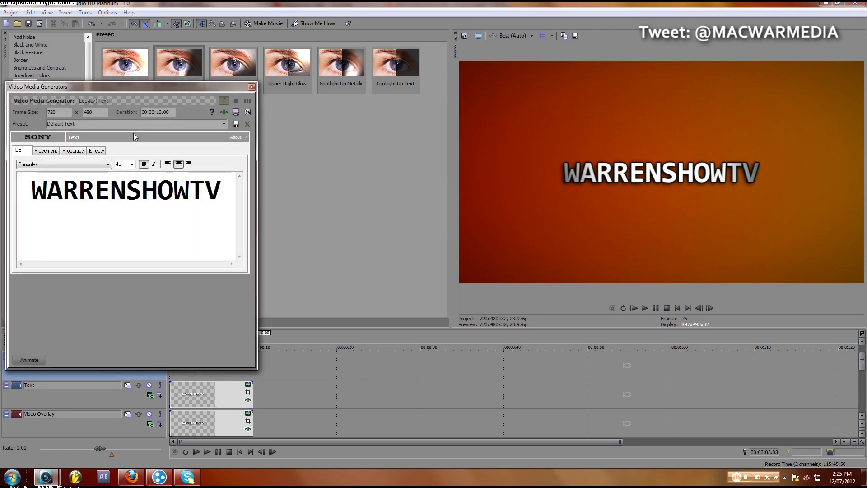
left_click(96, 151)
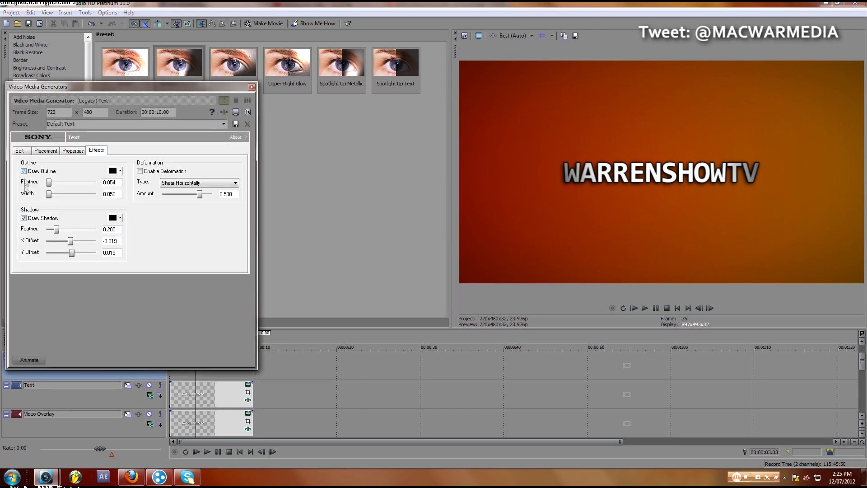
left_click(23, 171)
left_click(23, 218)
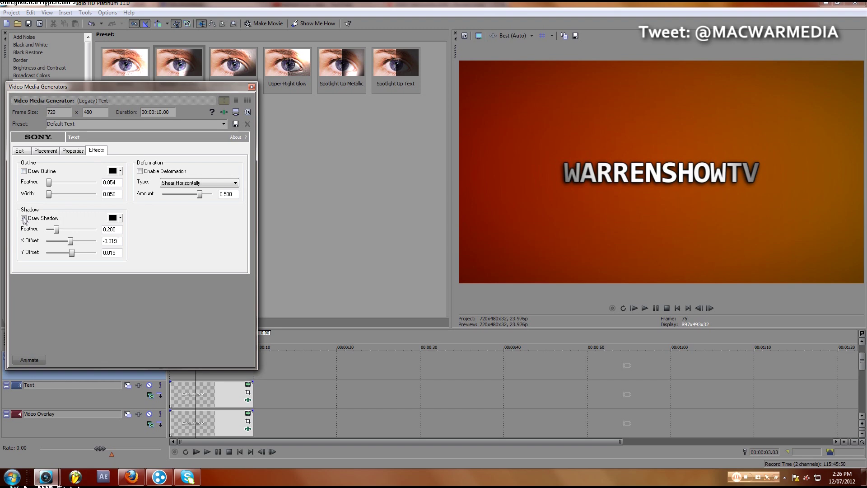
left_click(251, 87)
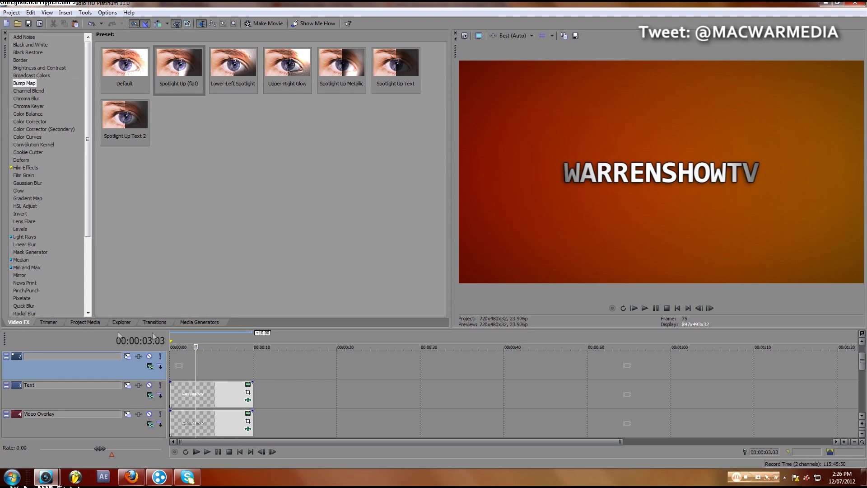
Disable the Bump Map effect on the title copy and lower the event's opacity to about half
left_click(248, 402)
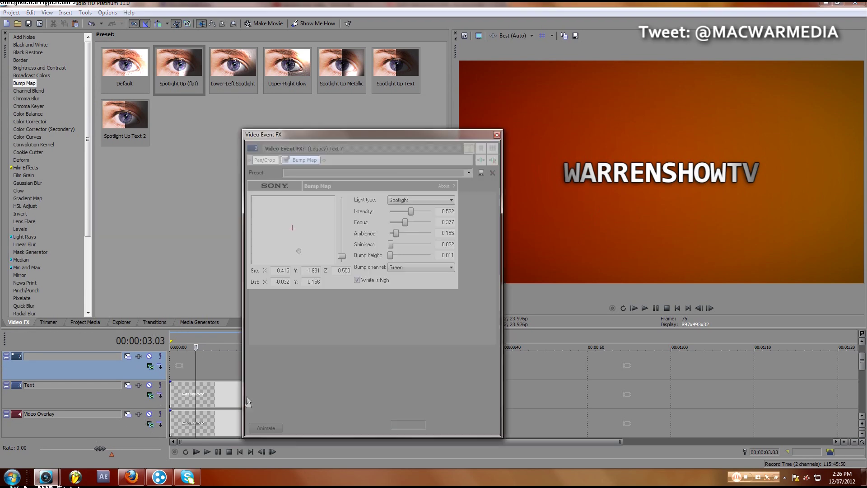
left_click(497, 135)
left_click_drag(218, 383, 217, 396)
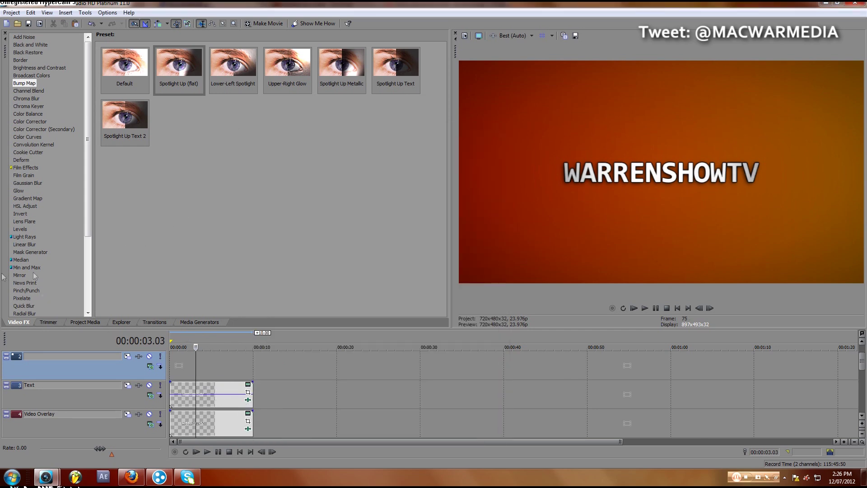
Apply the Gaussian Blur Medium Blur preset to the title copy, with horizontal range 0.000 and vertical range 0.055
left_click(31, 145)
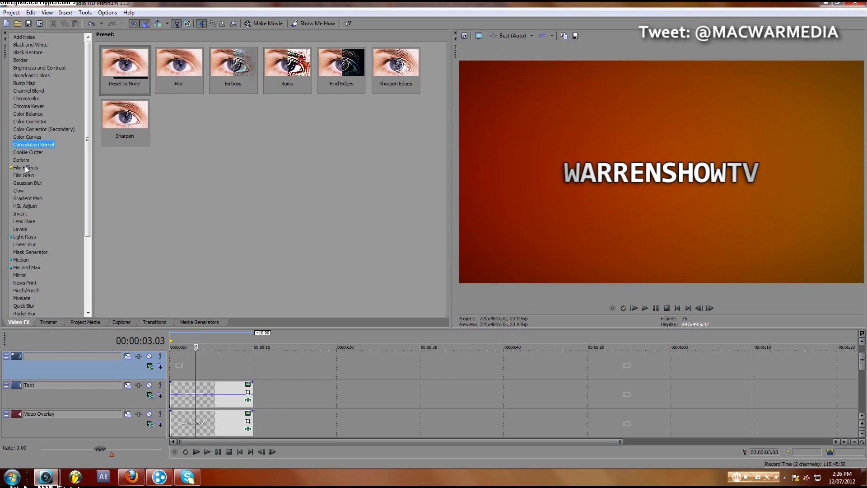
left_click(27, 183)
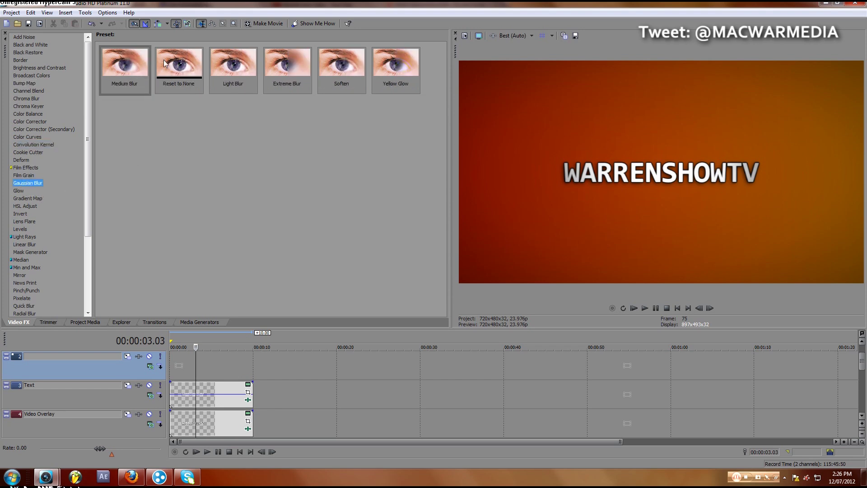
left_click_drag(125, 64, 183, 383)
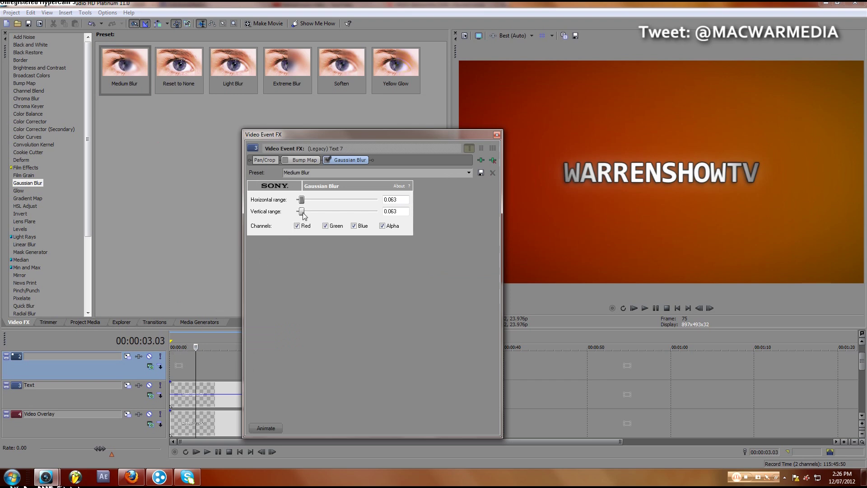
left_click_drag(301, 212, 293, 212)
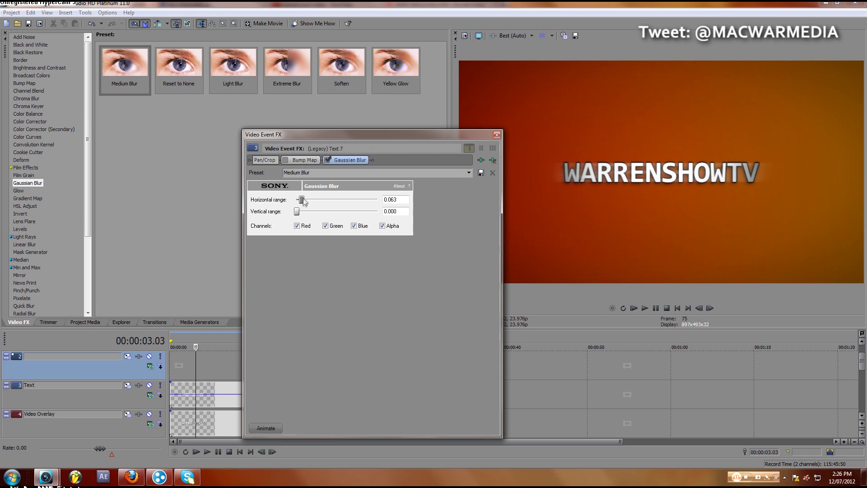
left_click_drag(303, 199, 302, 218)
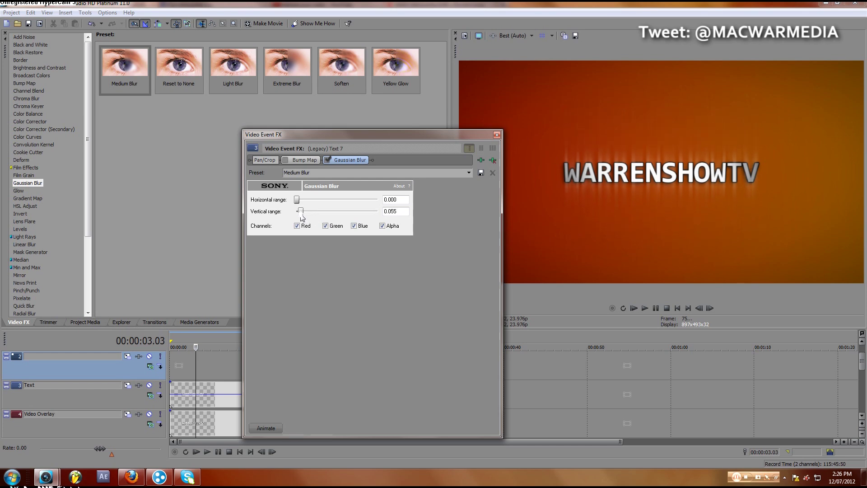
left_click(497, 135)
Swap the two title events so the original is on the Text track and the blurred copy on the Video Overlay track
left_click_drag(217, 418, 201, 369)
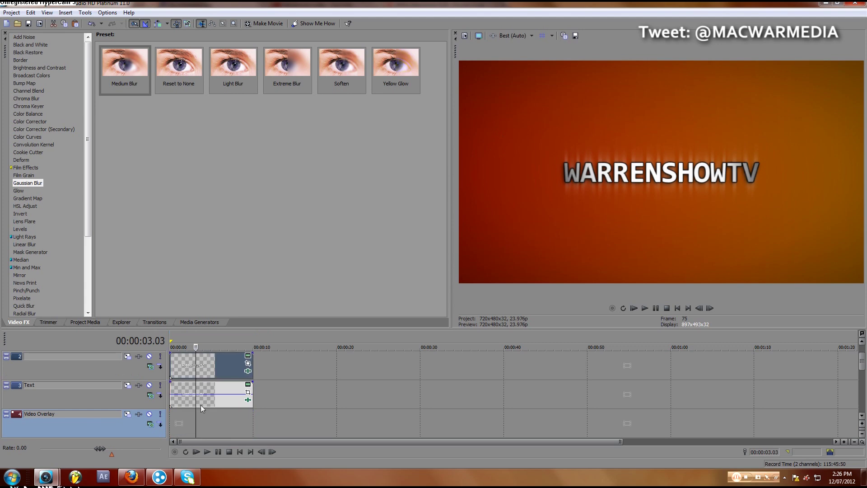
left_click_drag(199, 400, 191, 425)
left_click_drag(193, 364, 188, 391)
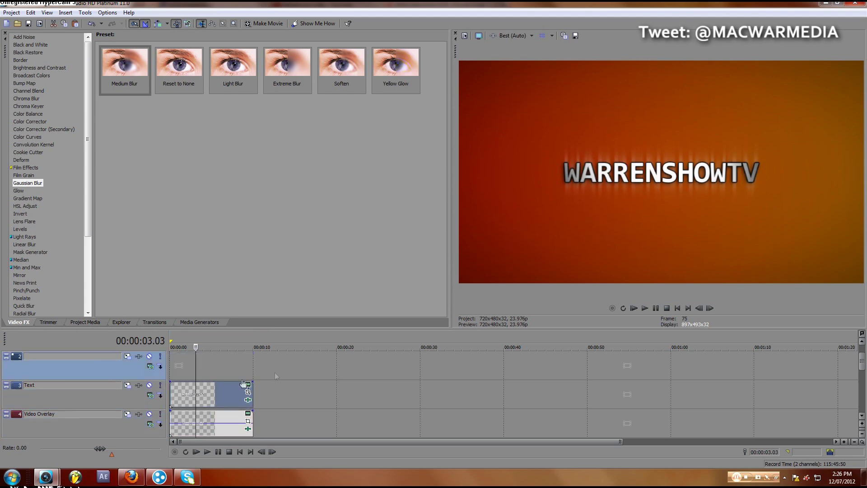
scroll(274, 375, "down", 1)
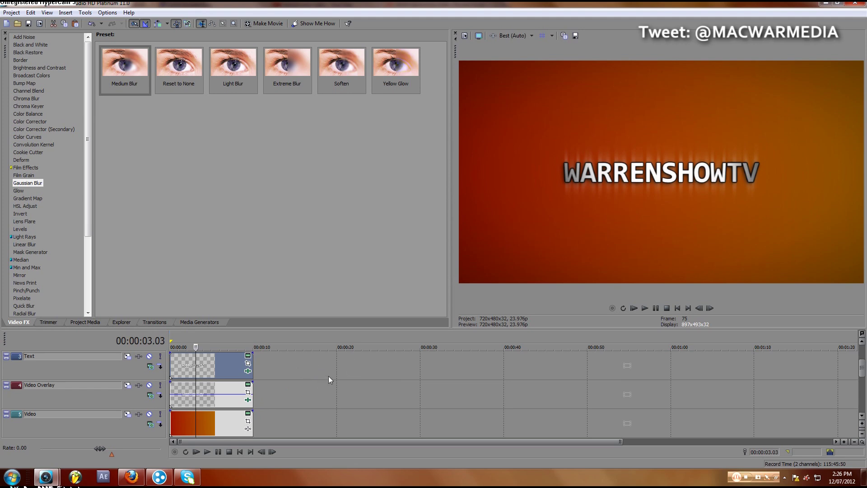
scroll(312, 399, "down", 1)
scroll(311, 397, "up", 1)
Delete the blurred title copy from the Video Overlay track
middle_click(323, 422)
middle_click(296, 384)
left_click(232, 397)
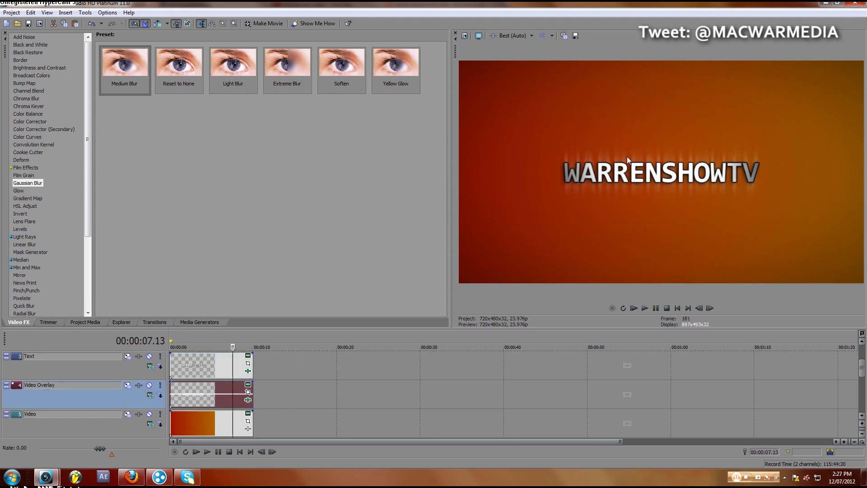
key("Delete")
Open Event Pan/Crop for the title on the Text track and add a position keyframe at 00:00:00.03
left_click_drag(198, 365, 229, 374)
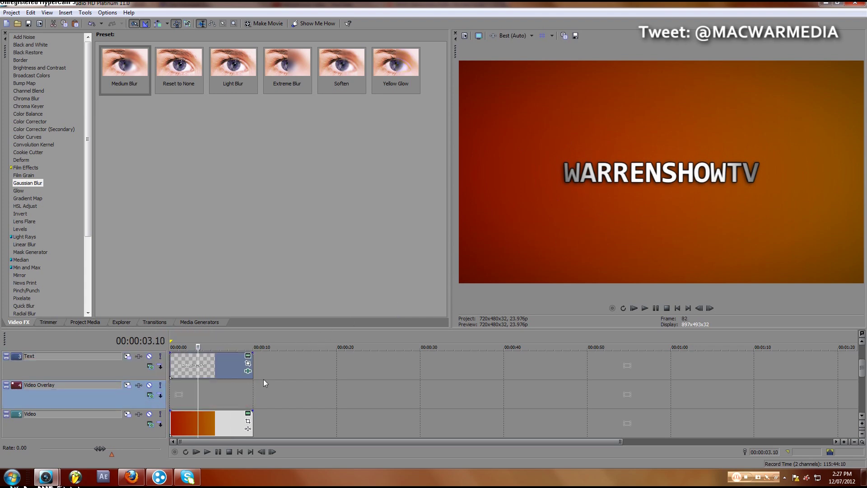
scroll(255, 341, "up", 1)
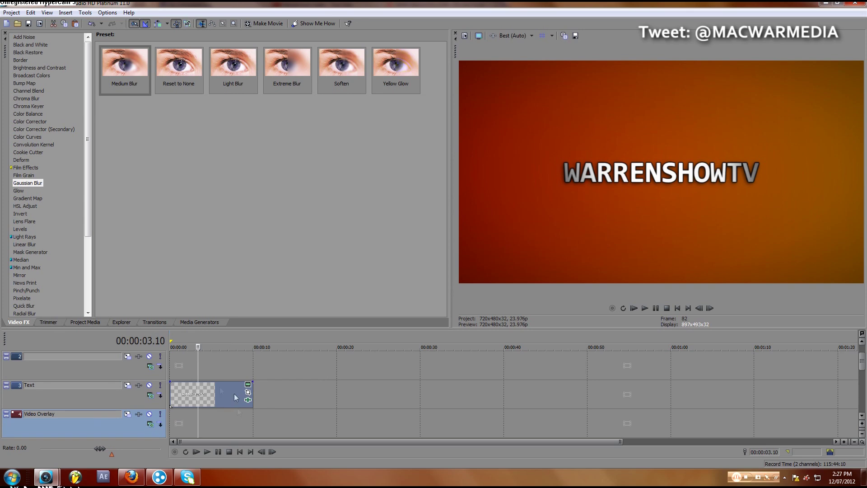
scroll(265, 403, "down", 1)
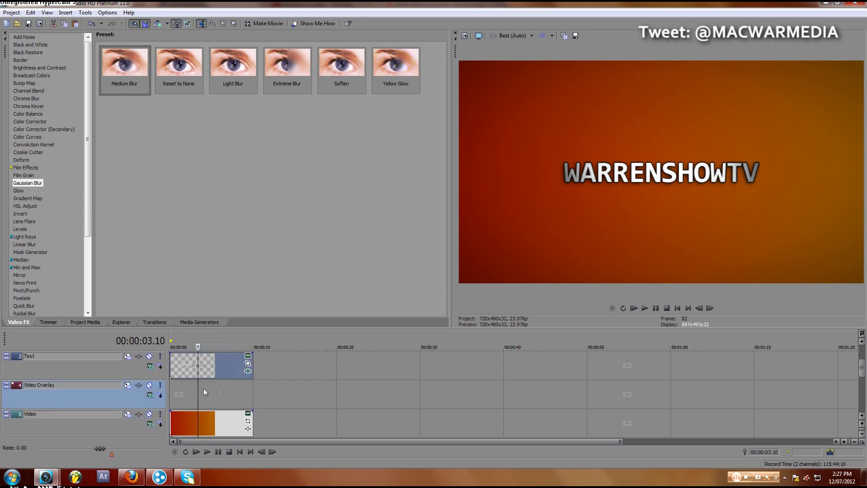
scroll(255, 372, "up", 1)
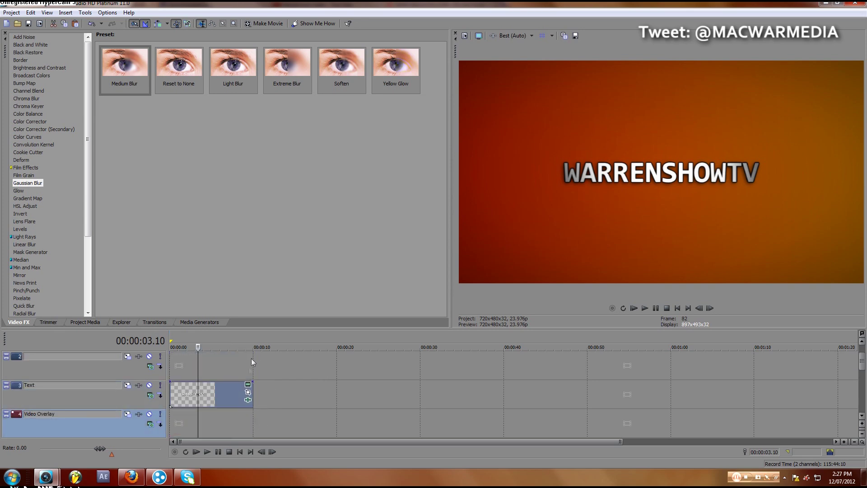
left_click(228, 396)
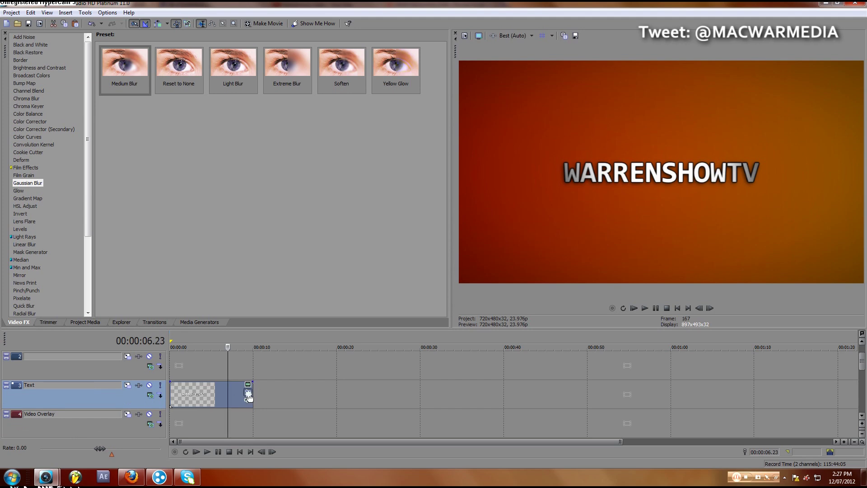
left_click(248, 392)
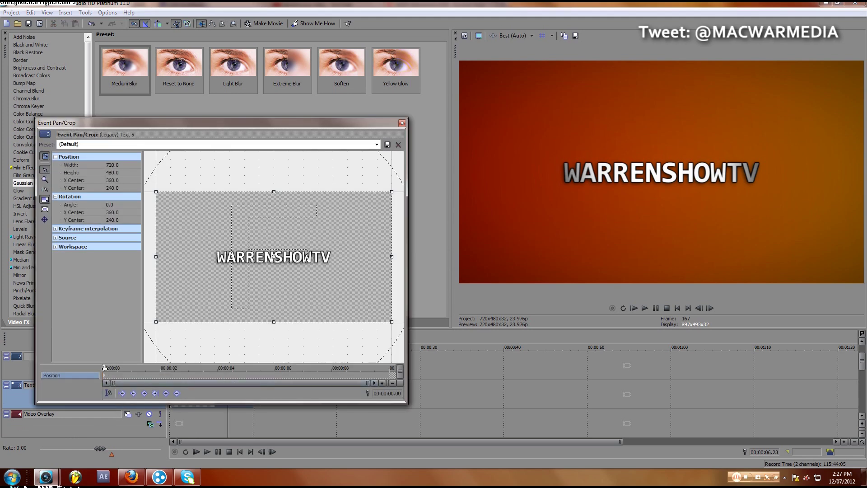
scroll(104, 372, "up", 8)
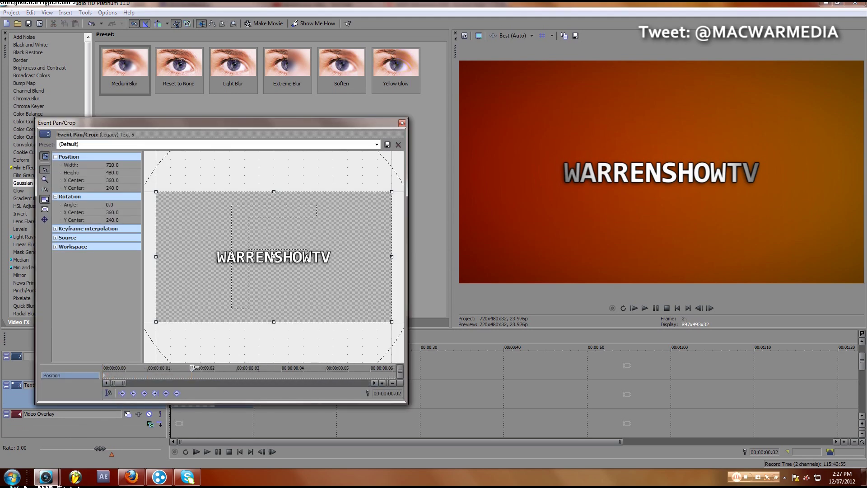
left_click_drag(126, 366, 100, 367)
left_click(236, 366)
left_click(166, 394)
Shrink the title's pan/crop frame about its center to about -1.3 by -0.8 at the first keyframe, and close Event Pan/Crop
left_click_drag(155, 321, 170, 314)
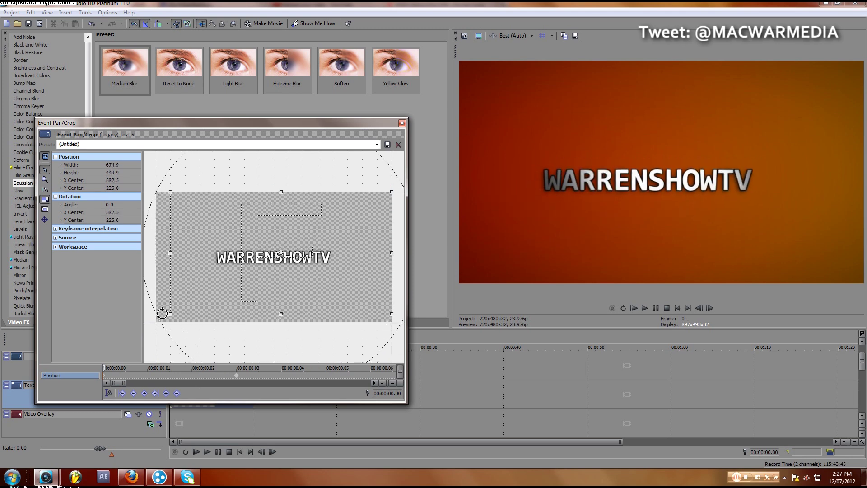
key("ctrl+z")
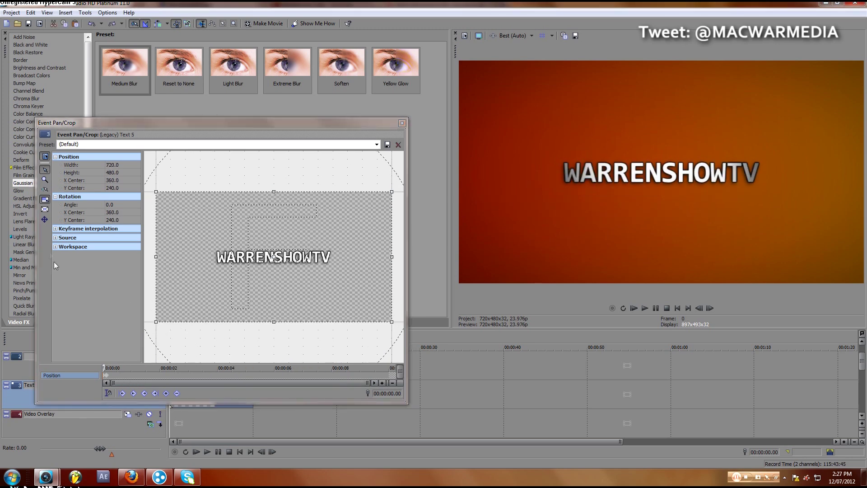
left_click(45, 210)
left_click_drag(275, 322, 277, 256)
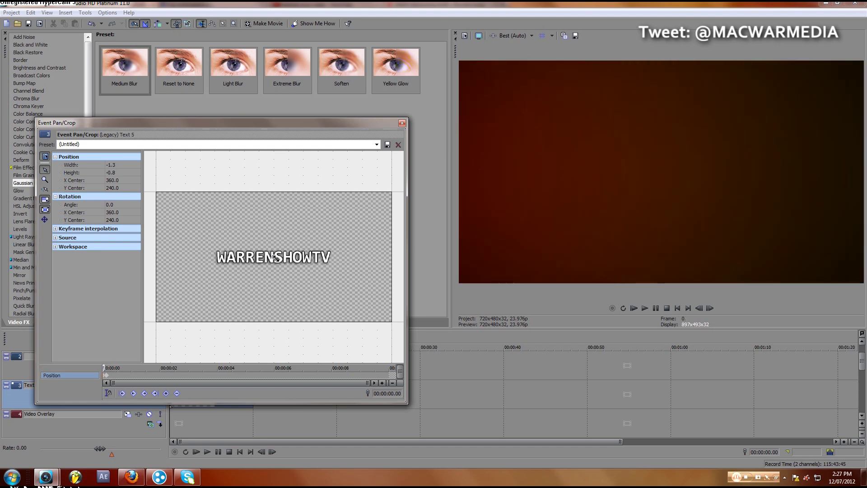
left_click(104, 368)
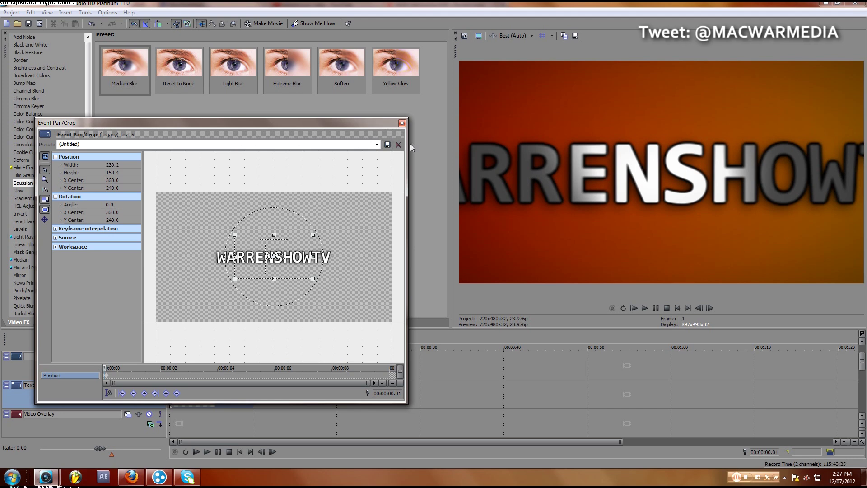
left_click(401, 122)
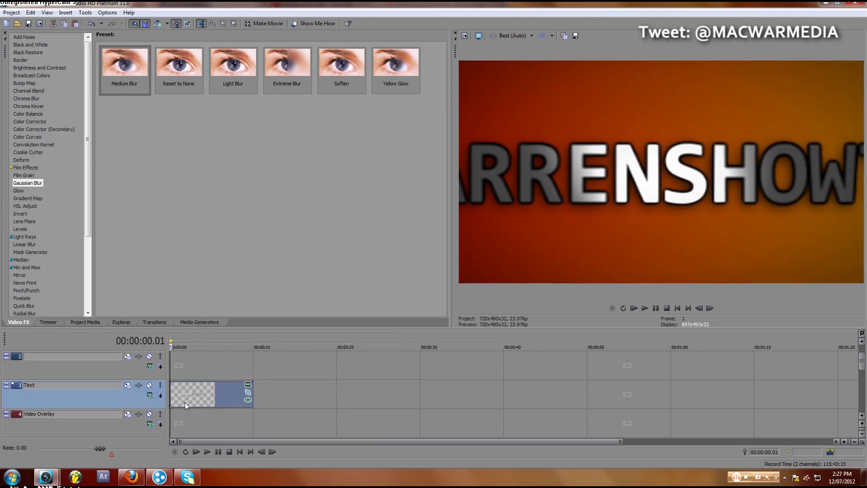
Play and step through the opening frames of the title event to check its zoom animation
key("Right")
key("Left")
key("Left")
key("Left")
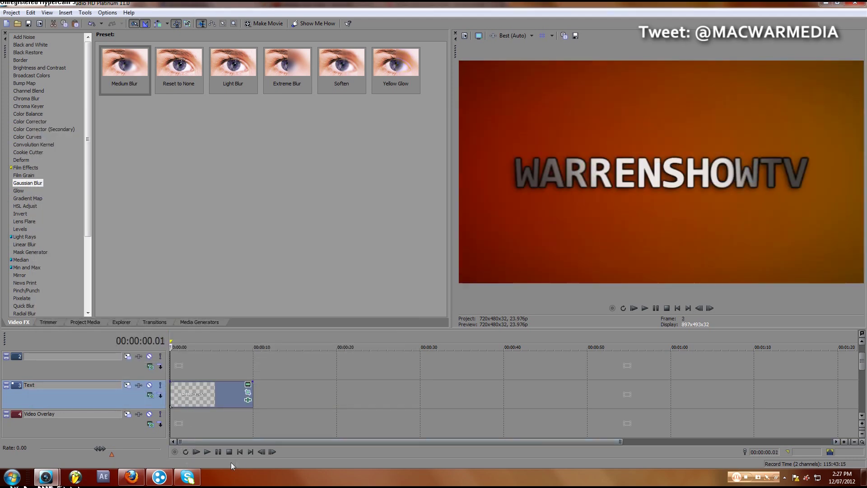
key("space")
key("Return")
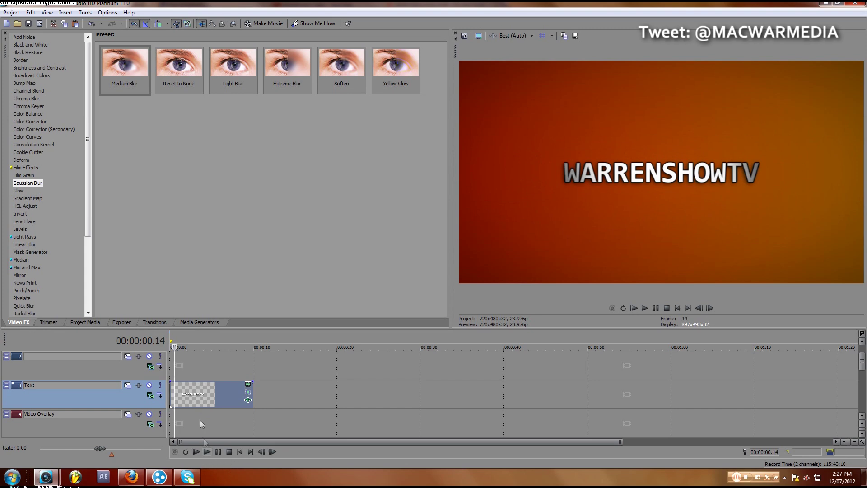
scroll(175, 389, "up", 1)
key("ctrl+Home")
key("Right")
key("Right")
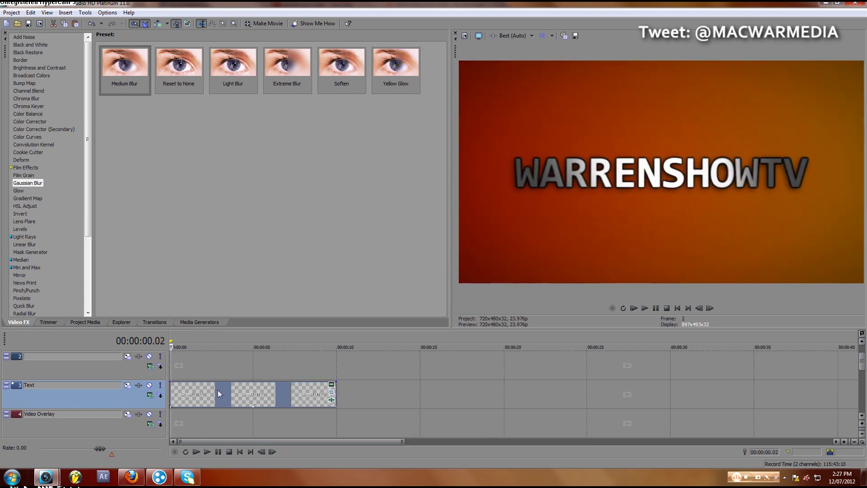
key("Left")
key("Left")
key("Right")
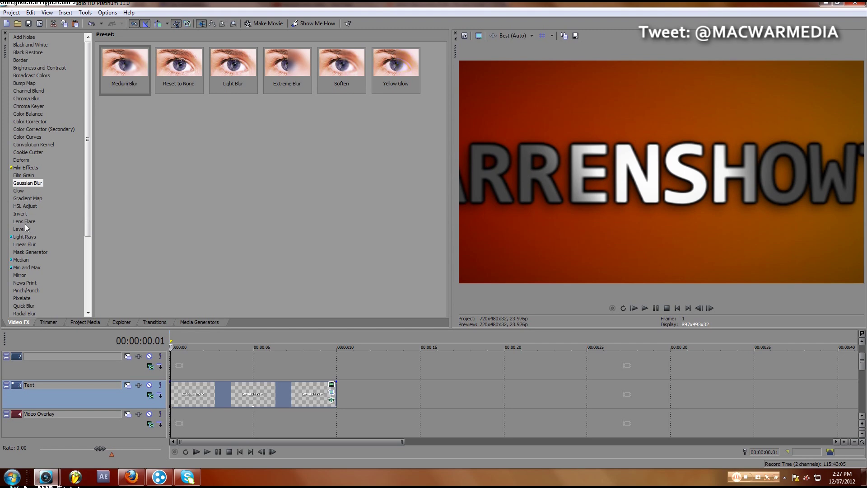
Apply the Radial Blur Weak Fixed Radius preset to the title event and show its keyframes with the cursor synced to the timeline
scroll(25, 244, "down", 2)
left_click(25, 265)
left_click_drag(23, 265, 222, 400)
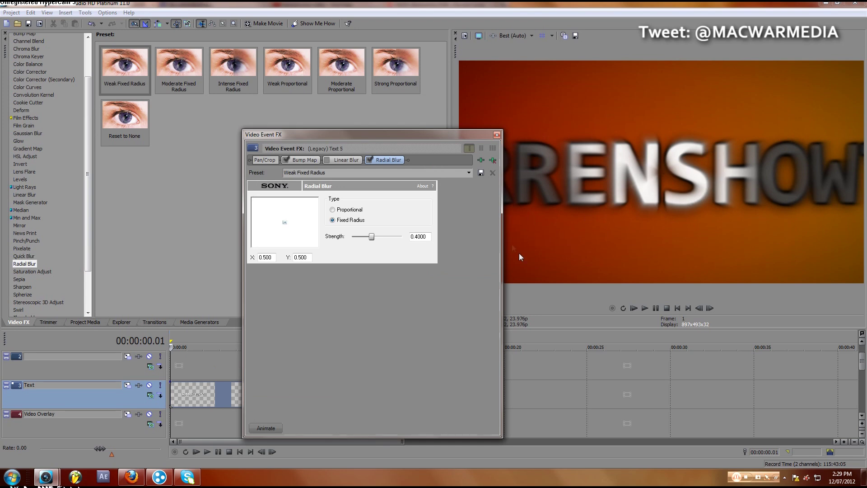
left_click(263, 427)
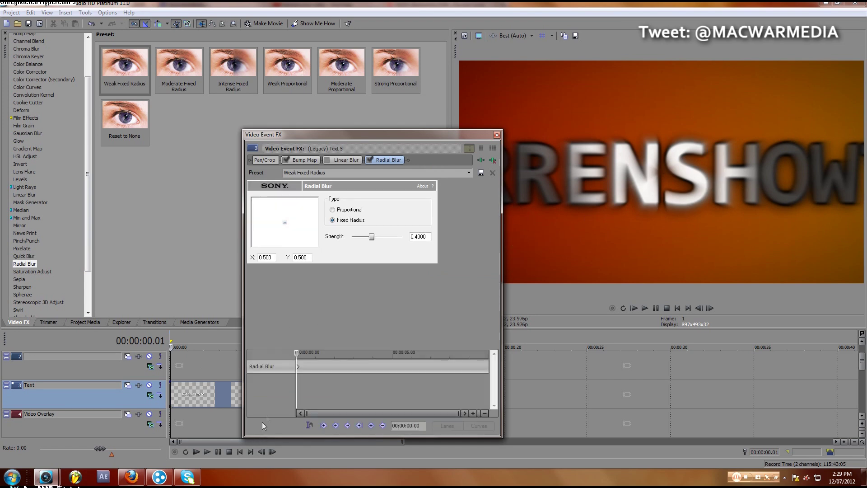
left_click(300, 367)
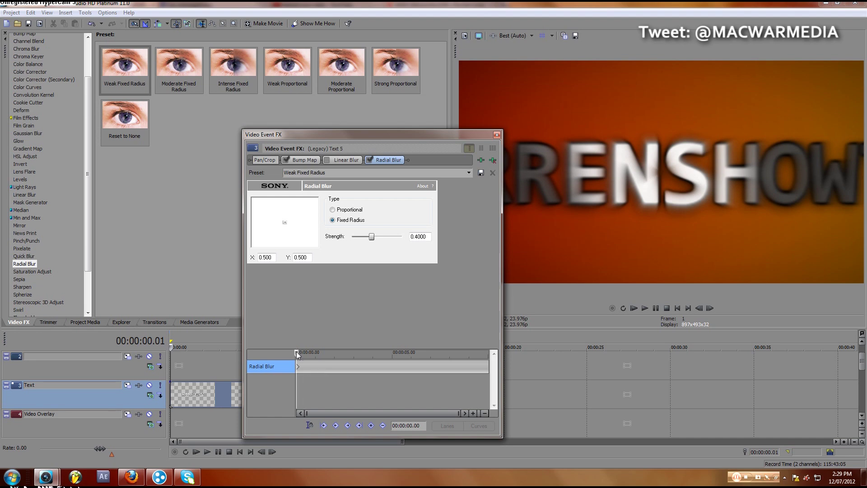
left_click_drag(296, 353, 298, 357)
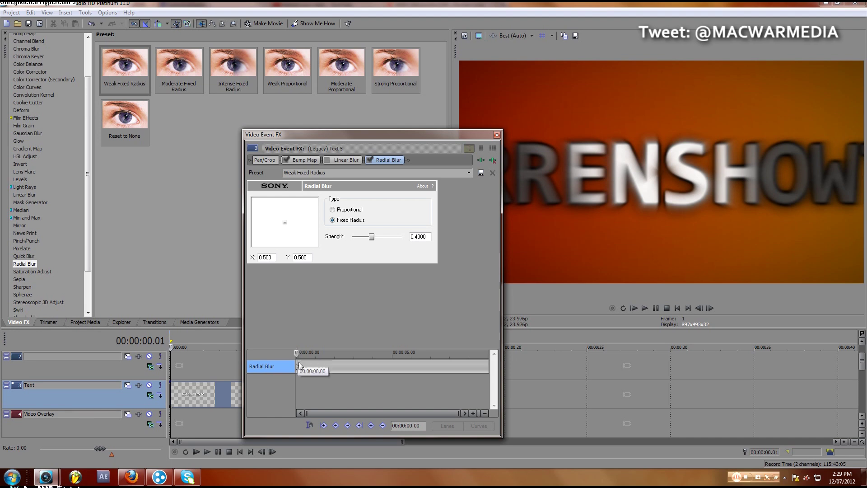
left_click(310, 424)
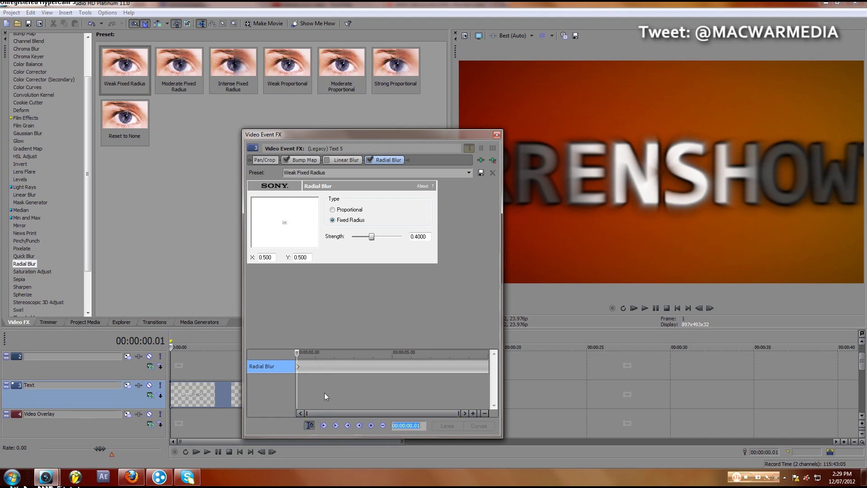
Add a Radial Blur keyframe at about 00:00:00.04 and lower its strength to 0.0000
left_click(298, 353)
left_click(298, 366)
key("Right")
key("Right")
key("Right")
key("Right")
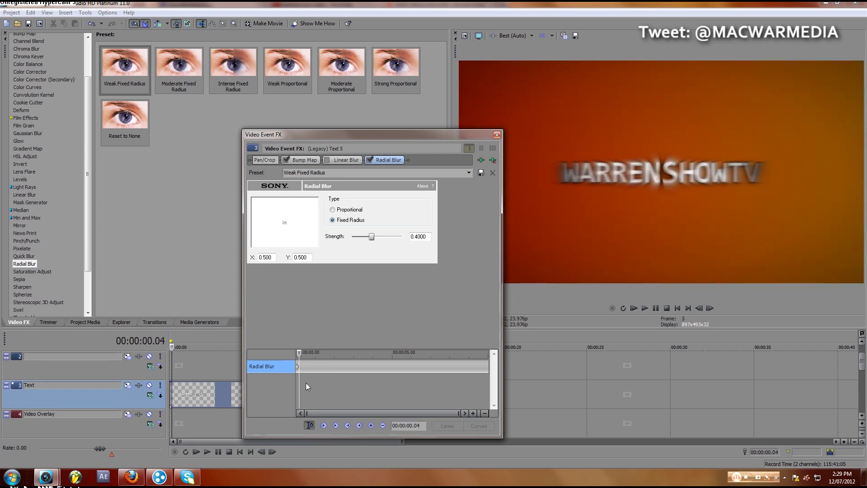
left_click(371, 425)
left_click_drag(372, 236, 343, 239)
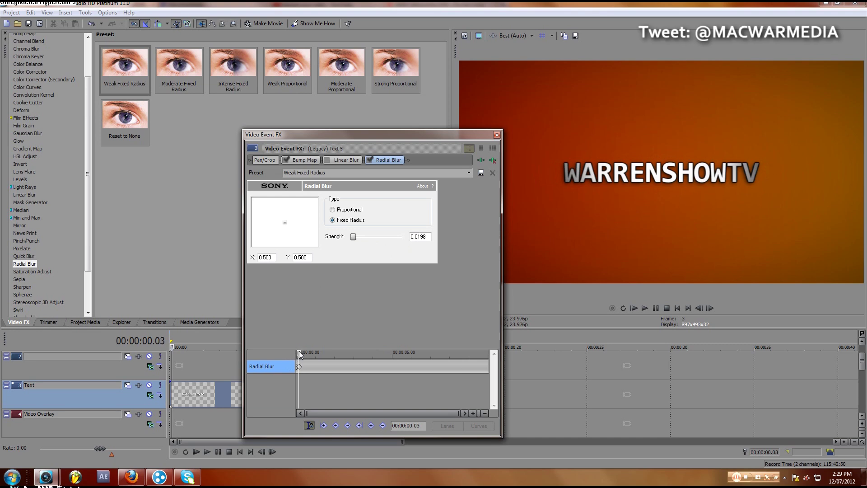
Step through the first frames of the title to examine how the radial blur fades out
left_click_drag(299, 352, 298, 355)
key("Right")
key("Right")
key("Left")
key("Left")
key("Left")
key("Left")
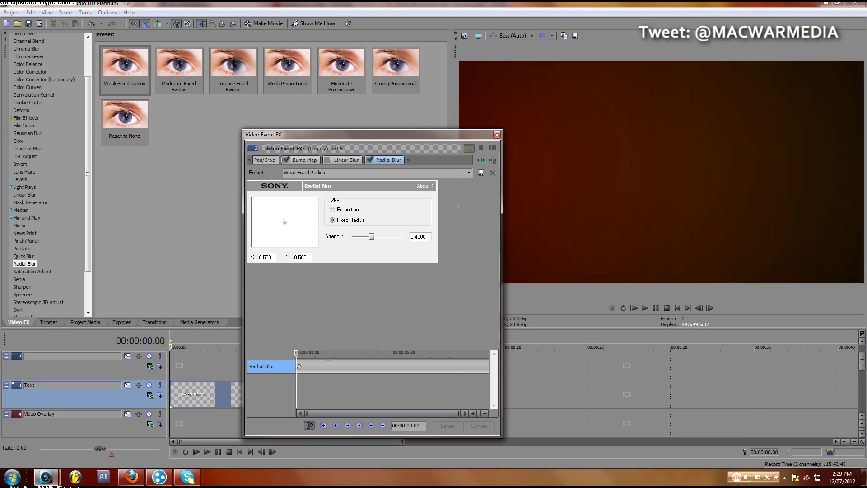
key("Right")
key("Left")
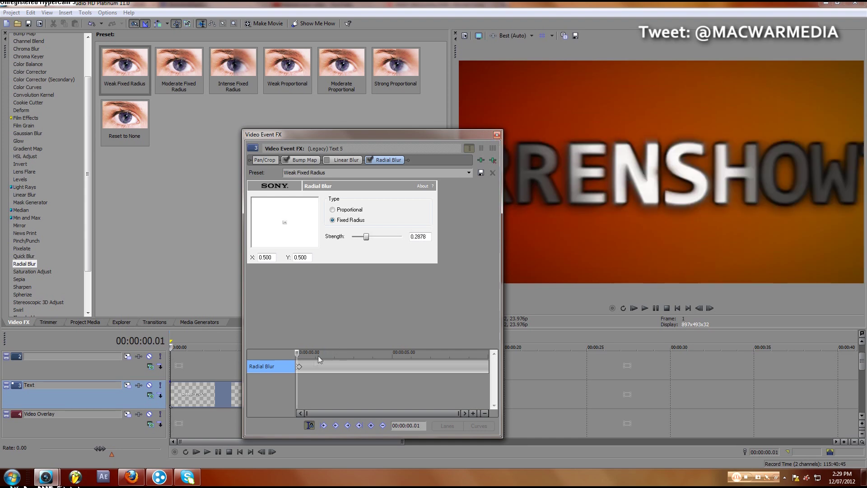
Raise the Radial Blur strength at the first keyframe, 00:00:00.00, to about 0.81
scroll(310, 368, "up", 5)
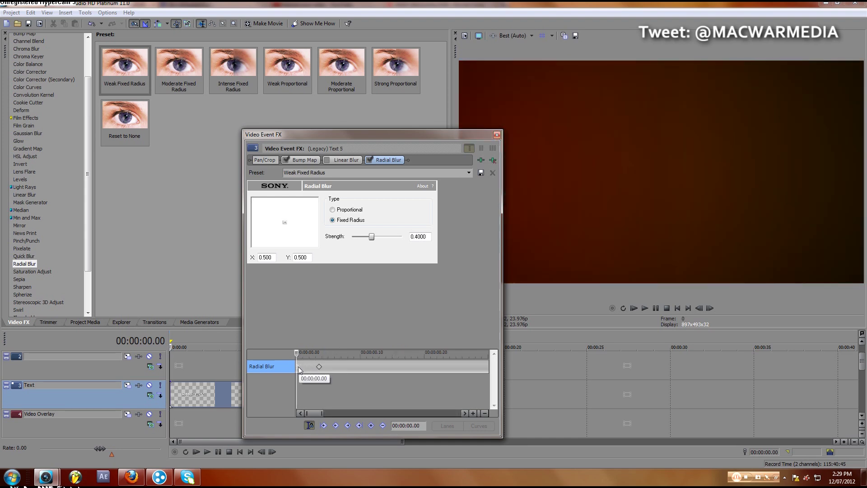
key("Right")
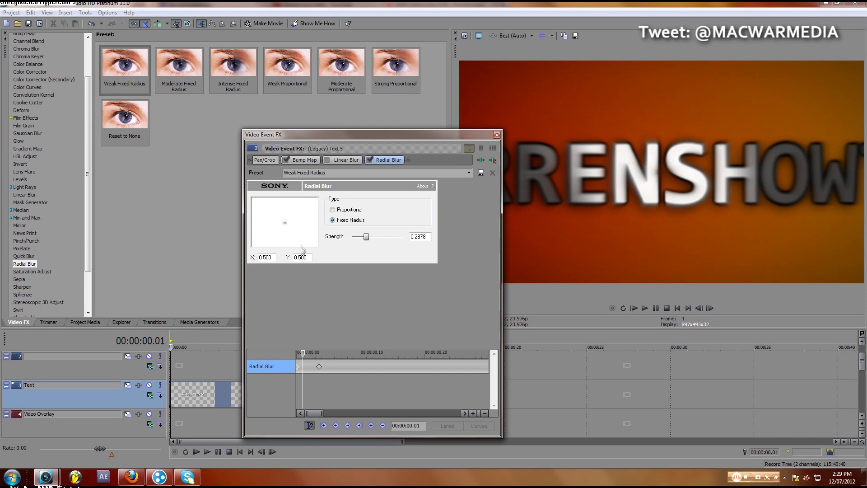
key("Left")
left_click_drag(368, 238, 392, 238)
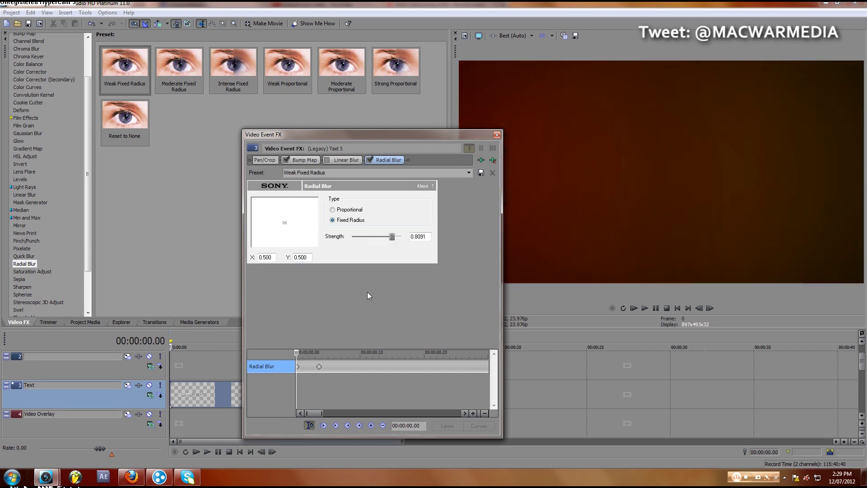
Step forward and back through the opening frames to check the stronger radial blur on the title
key("Right")
key("Right")
key("Right")
key("Right")
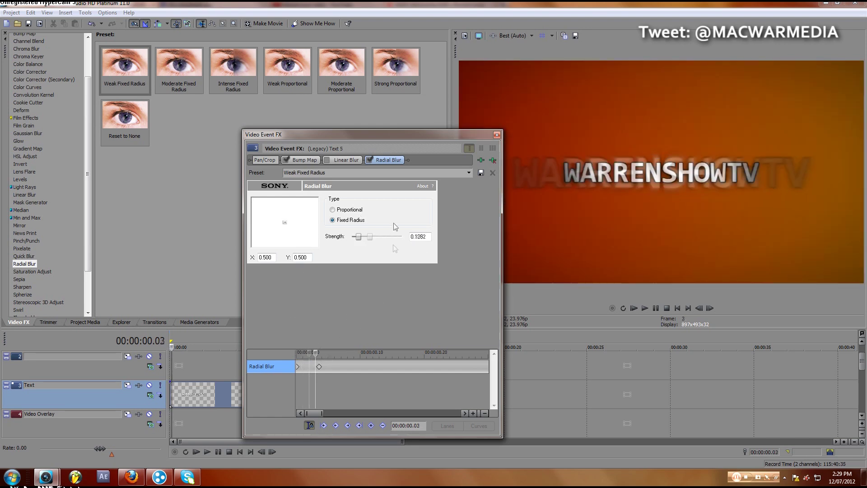
key("Left")
key("Left")
key("Left")
key("Left")
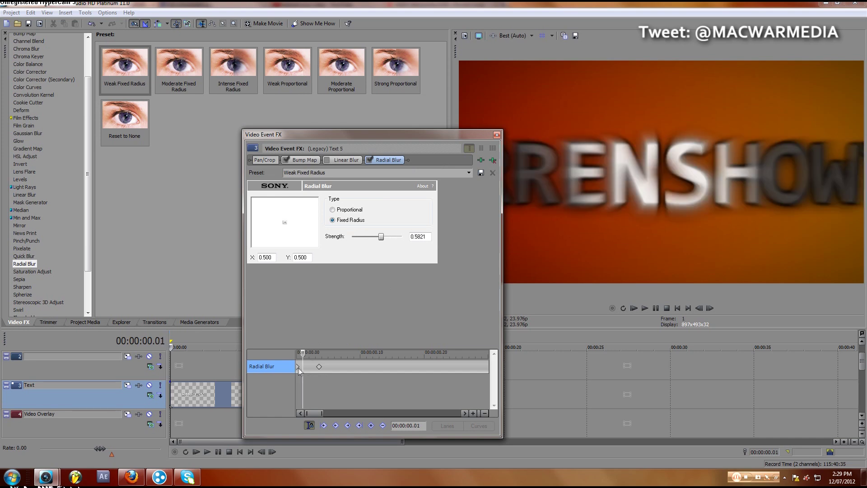
Add Radial Blur keyframes at frames 1, 2 and 3 with strengths of about 0.41, 0.09 and 0
key("Right")
left_click_drag(392, 238, 376, 244)
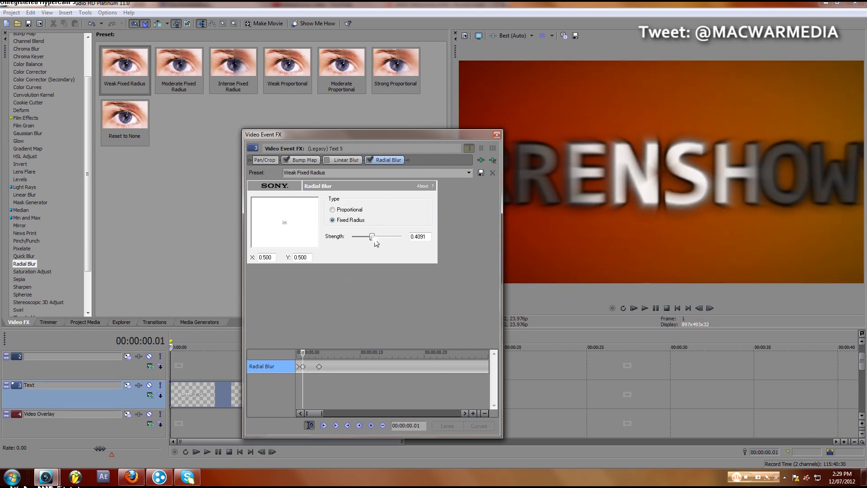
left_click(310, 357)
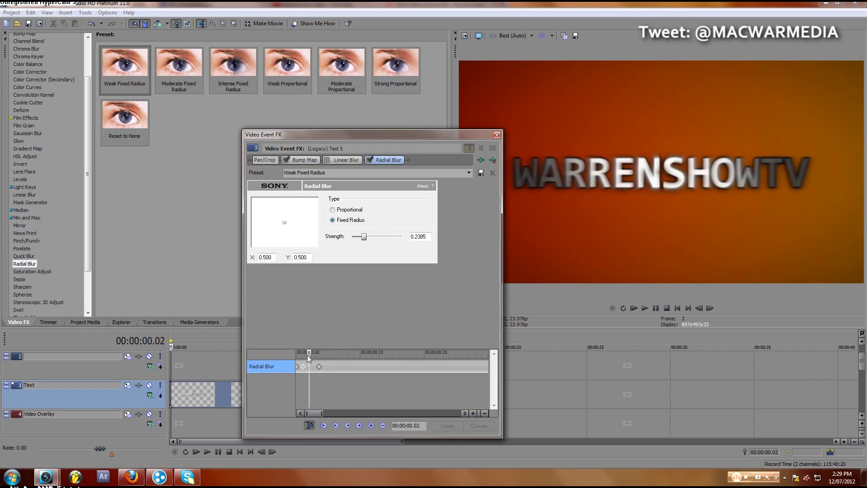
left_click_drag(366, 241, 359, 243)
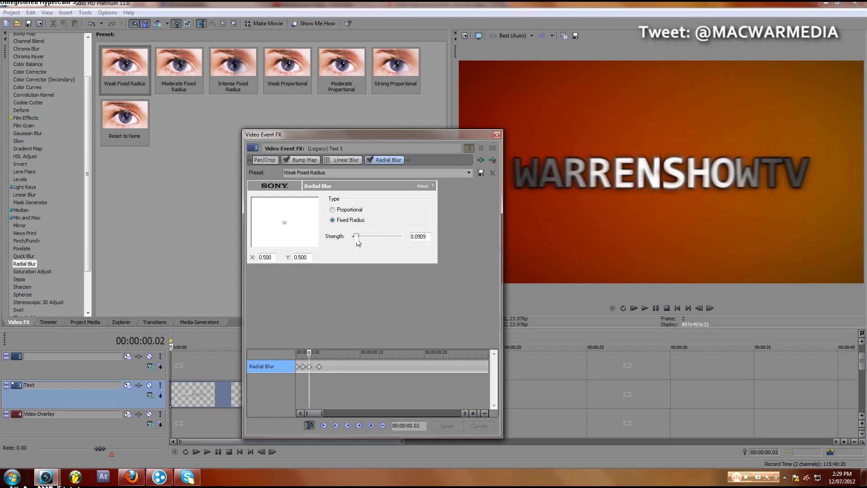
left_click(315, 352)
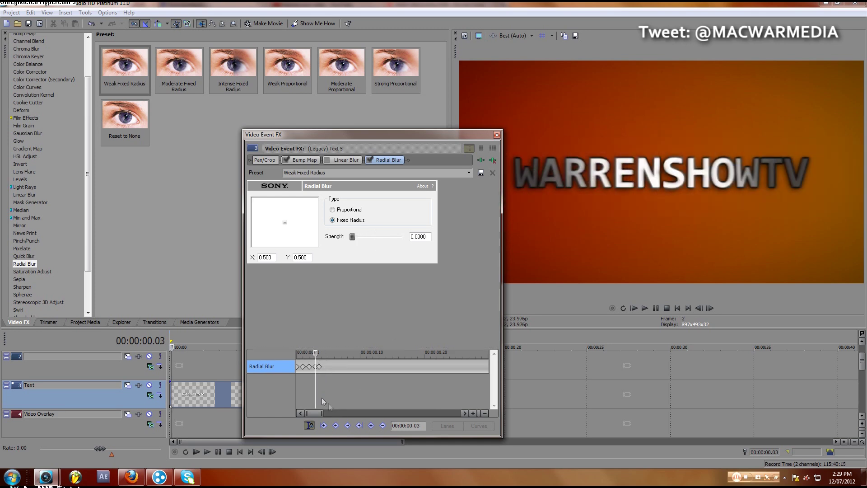
left_click(321, 353)
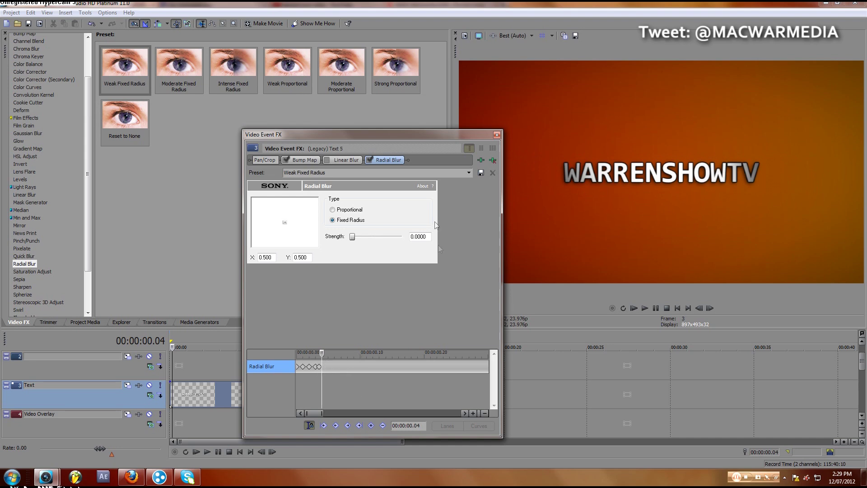
Move the title's last Radial Blur keyframe to 00:00:00.04 and check the frames before it back to the start
left_click_drag(319, 367, 322, 366)
key("Left")
key("Left")
key("Left")
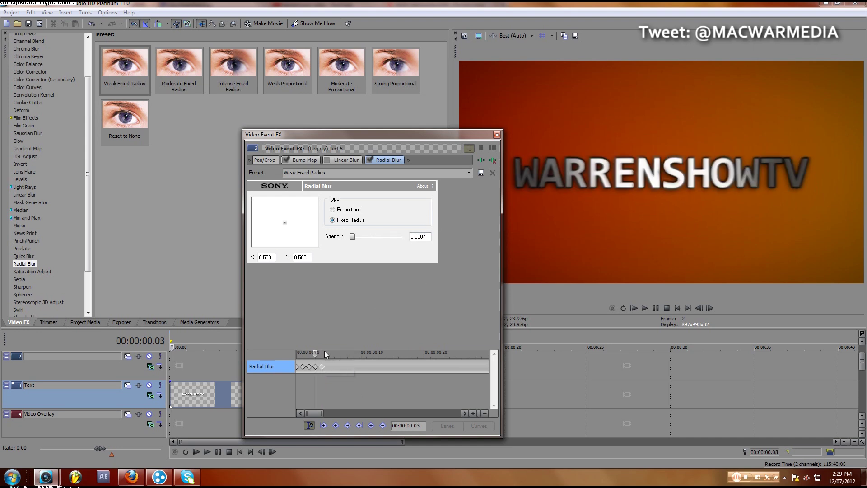
key("Left")
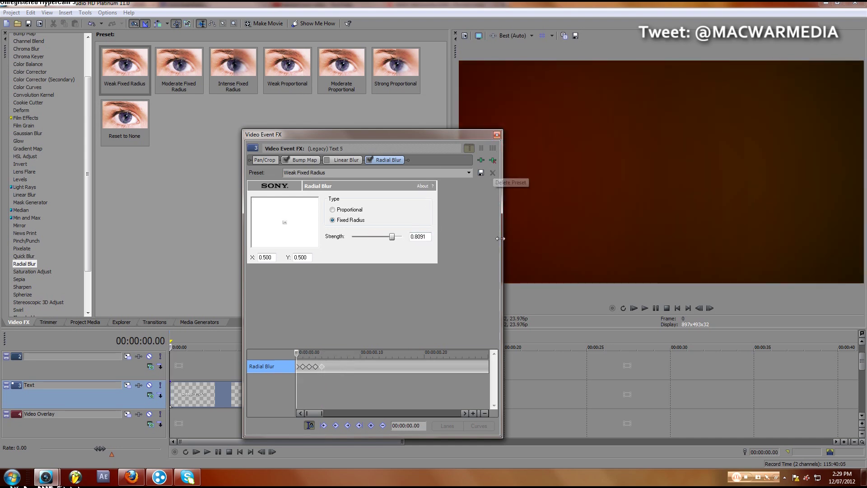
left_click(497, 134)
Play back the title from the start to preview the zoom-in and blur, and look over its pan/crop settings
key("space")
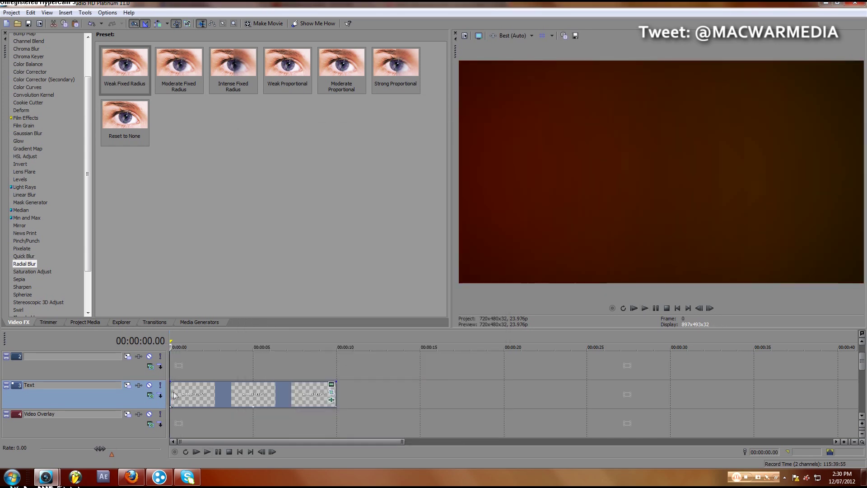
key("Return")
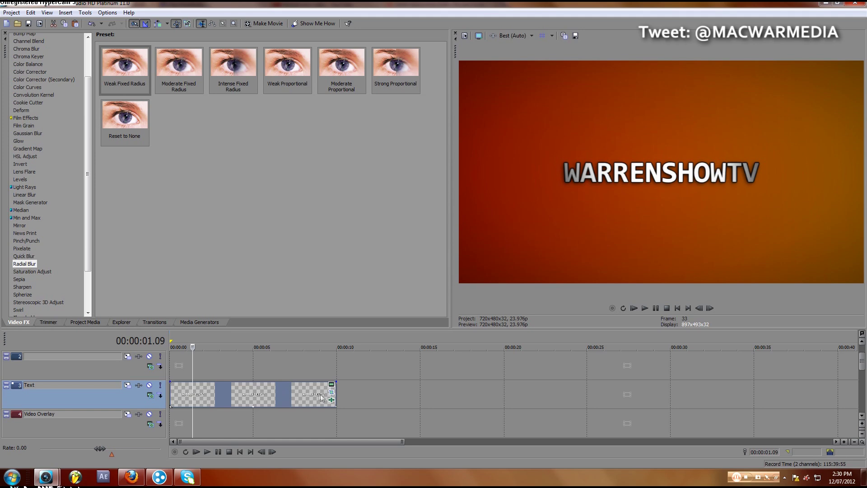
left_click(331, 393)
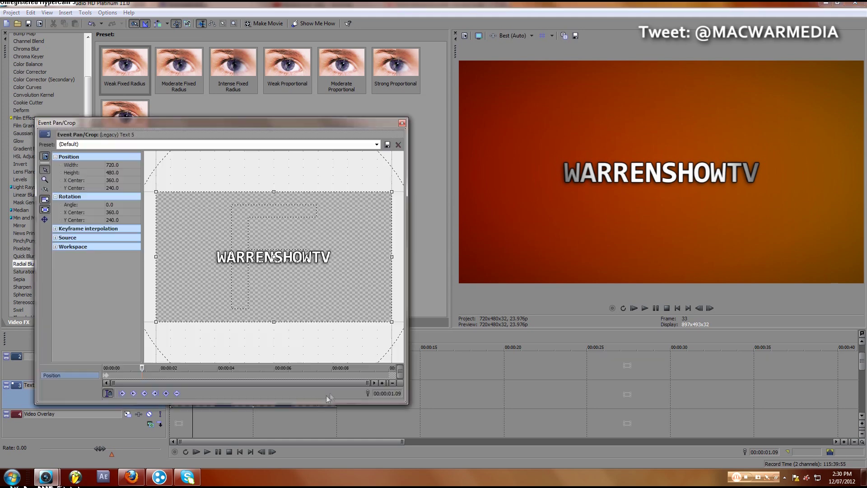
left_click(402, 123)
key("space")
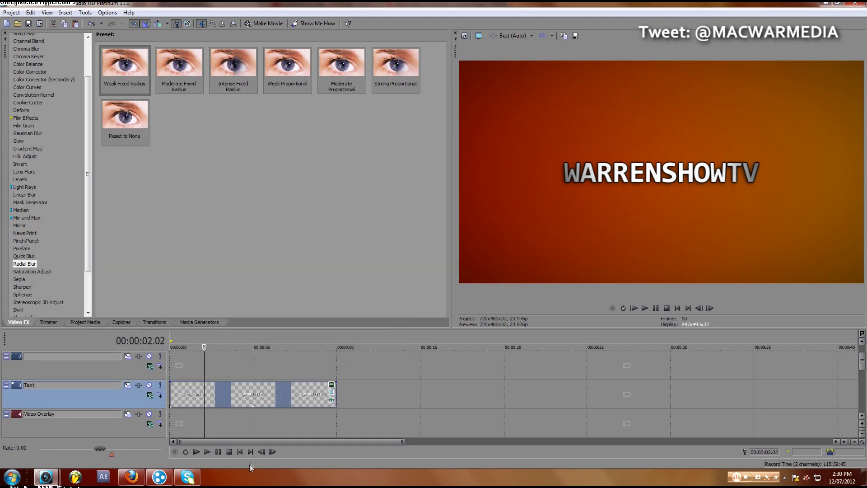
left_click(241, 453)
key("space")
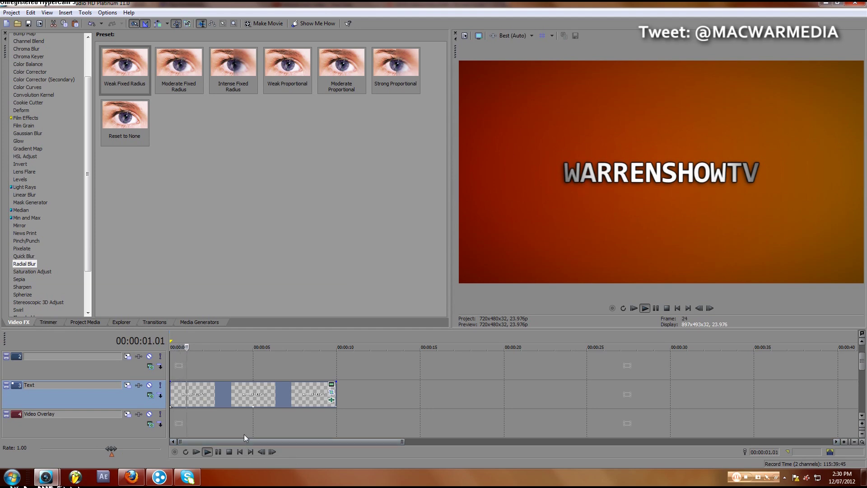
Split the title event at 00:00:02.12 and delete the portion after the cut
key("Return")
key("s")
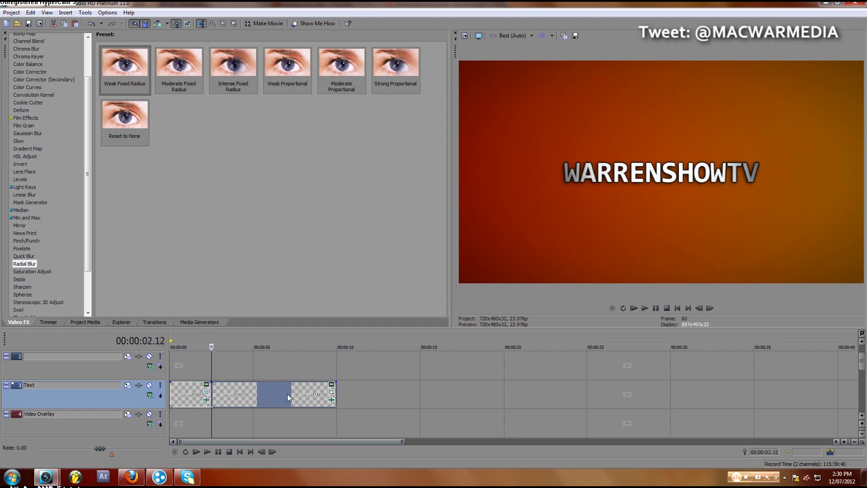
key("Delete")
Trim the ends of the title event and the gradient background event to 00:00:02.00
left_click(211, 387)
key("Left")
key("Left")
key("Left")
key("Left")
key("Left")
key("Left")
key("Left")
key("Left")
key("Left")
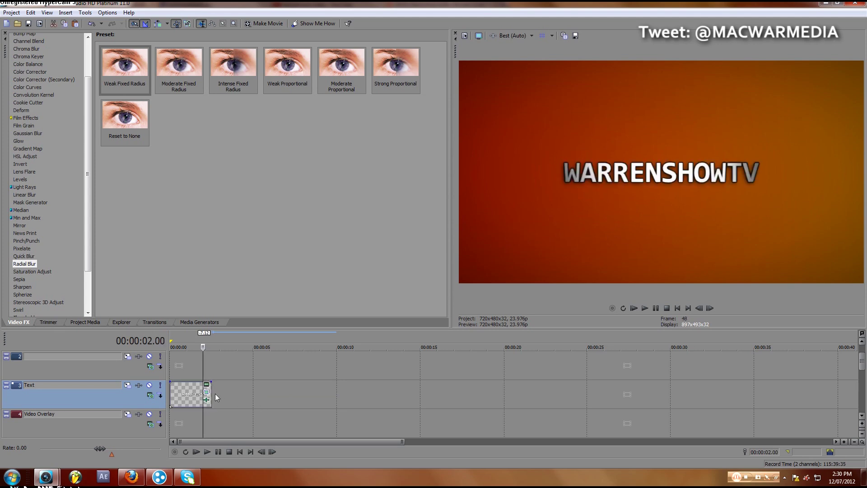
left_click_drag(215, 394, 204, 392)
scroll(249, 379, "down", 1)
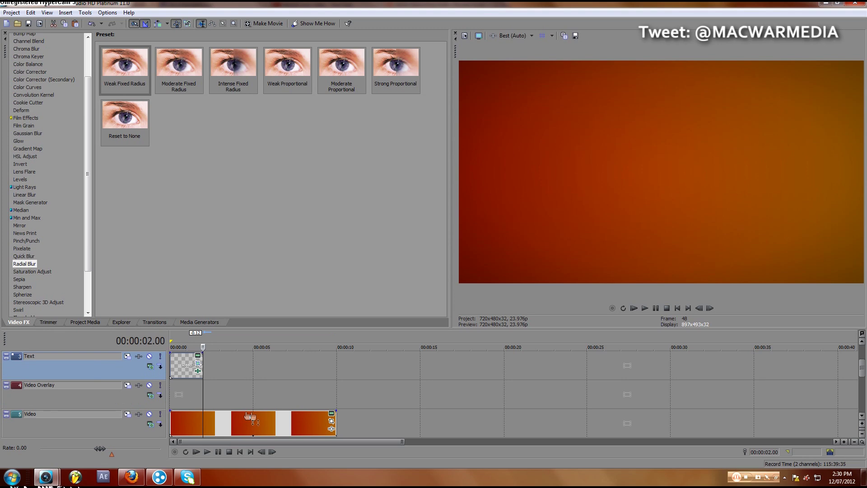
left_click_drag(335, 421, 204, 421)
scroll(259, 420, "up", 1)
Shrink the title's pan/crop frame to about 654.9 by 436.6 at a keyframe at 00:00:02.00 for a slow zoom-in
left_click(198, 392)
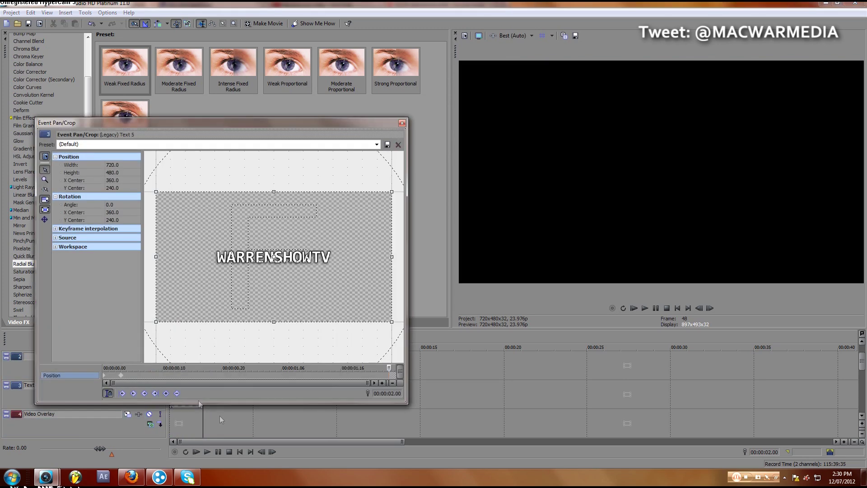
left_click(380, 375)
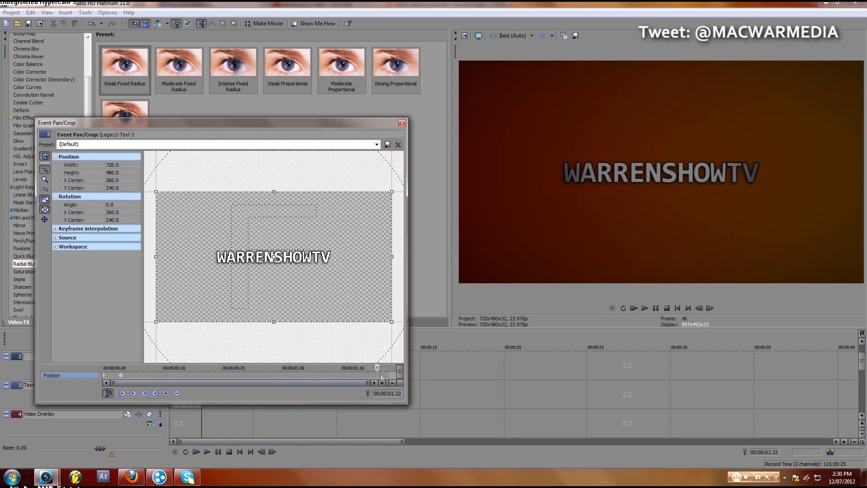
left_click_drag(379, 368, 389, 369)
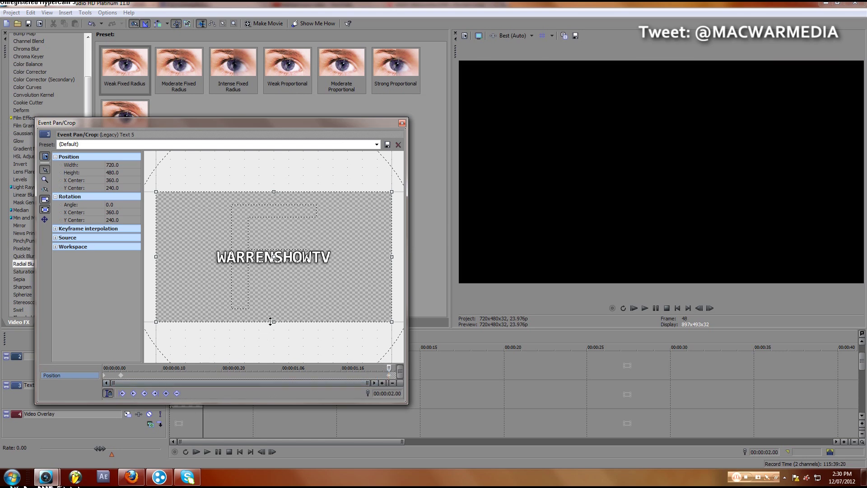
left_click_drag(273, 321, 275, 313)
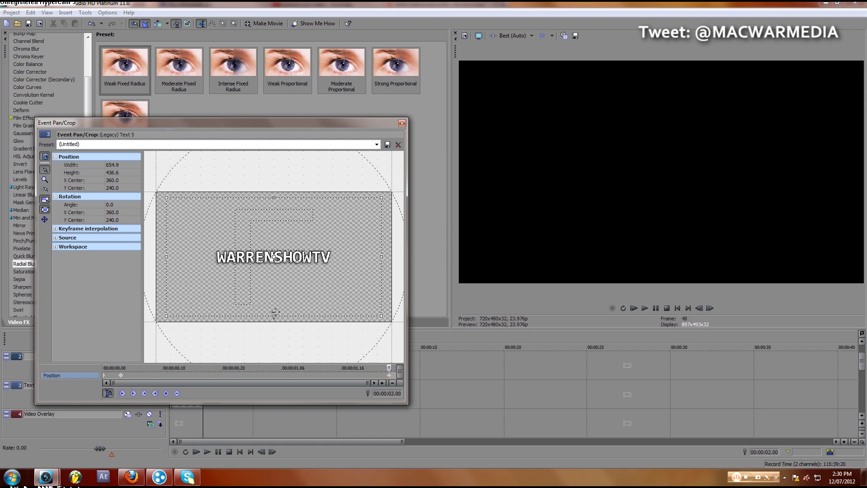
left_click(402, 123)
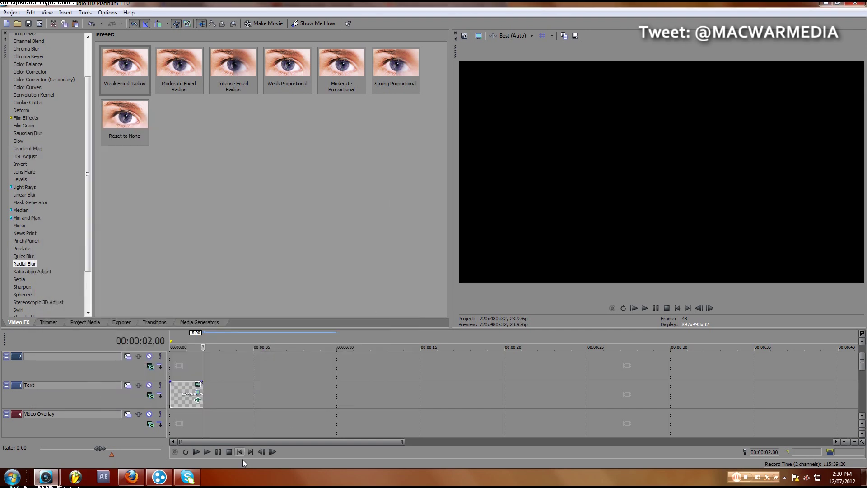
Play the title from the start to preview the slow zoom
left_click(238, 450)
key("space")
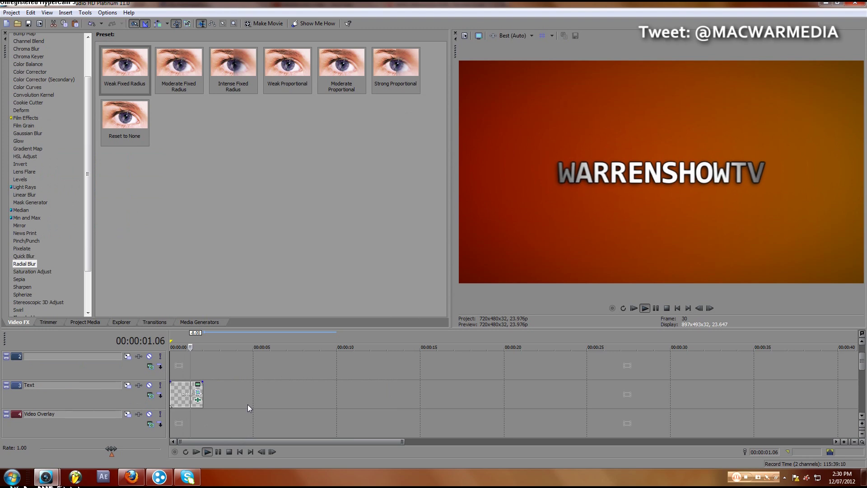
key("Return")
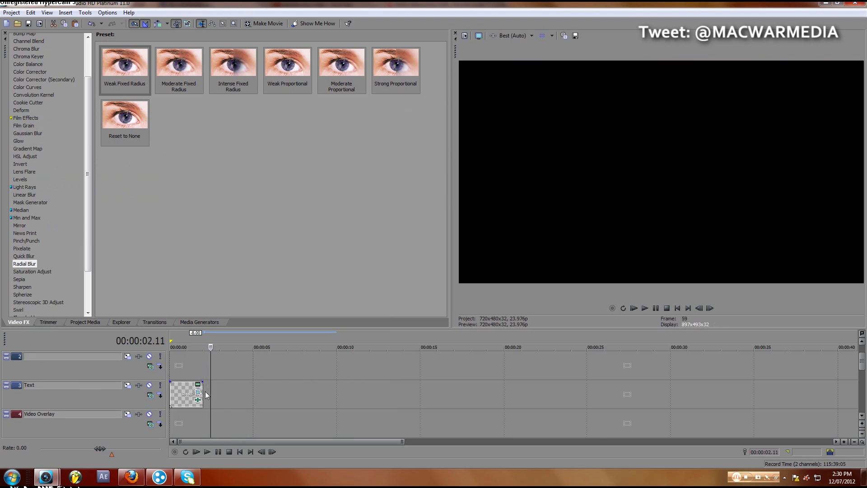
Extend the end of the title event to 00:00:05.00 and check its pan/crop keyframes
left_click_drag(204, 394, 215, 394)
left_click(215, 394)
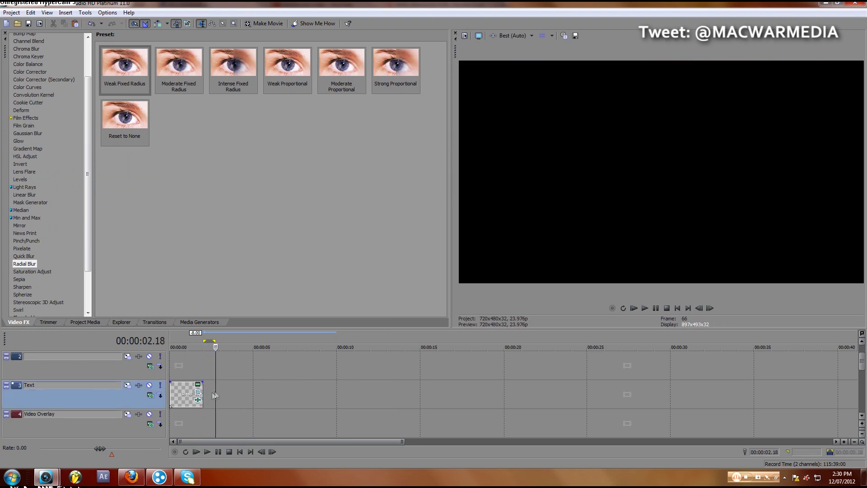
left_click(234, 398)
key("Right")
key("Right")
key("Right")
key("Right")
key("Right")
key("Right")
key("Right")
key("Right")
key("Right")
key("Right")
key("Right")
key("Right")
key("Right")
key("Right")
key("Right")
key("Right")
key("Right")
key("Right")
key("Right")
key("Right")
key("Right")
key("Right")
key("Right")
left_click_drag(200, 394, 249, 395)
left_click(248, 392)
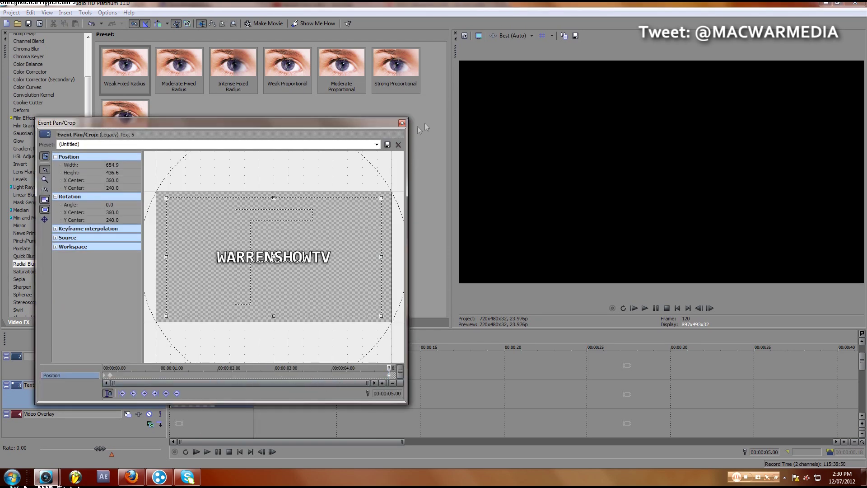
left_click(402, 123)
Preview the lengthened title and extend the gradient background event's end to 00:00:05.00
key("space")
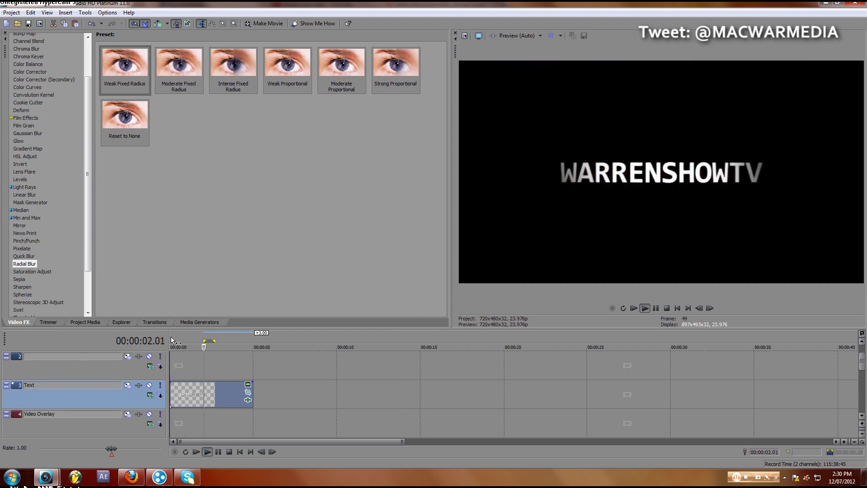
key("space")
scroll(267, 386, "down", 1)
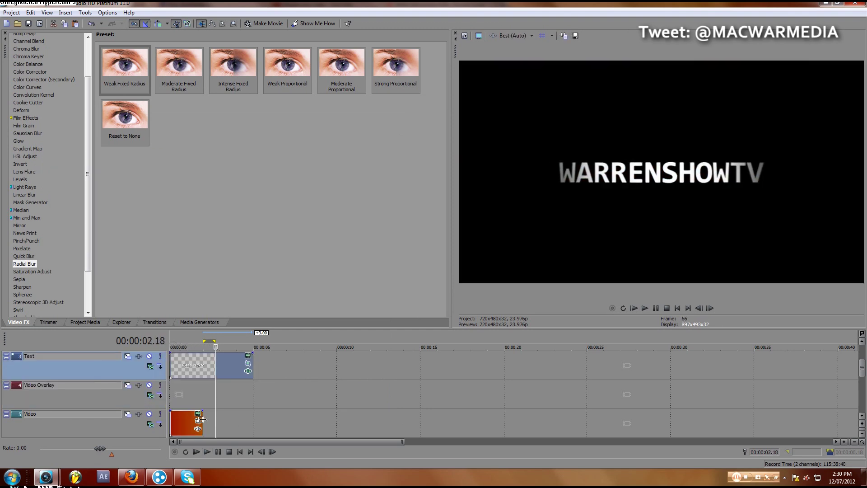
left_click_drag(201, 419, 252, 419)
scroll(270, 384, "up", 1)
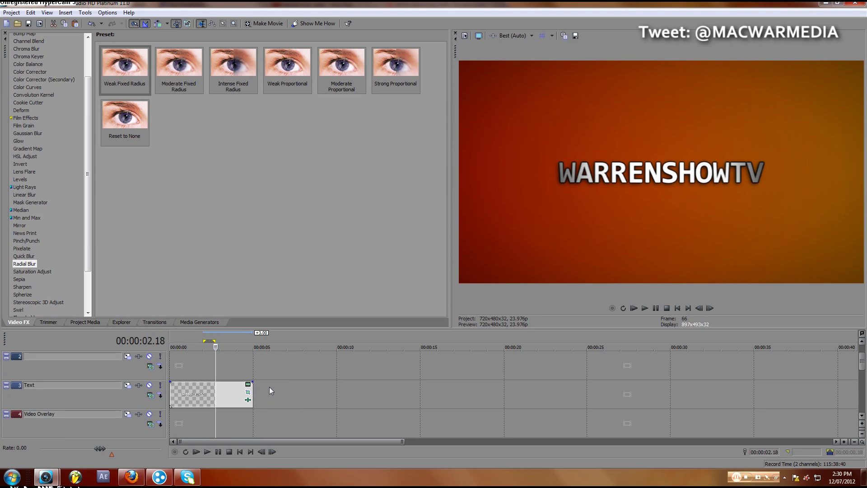
Add fade-outs starting at 00:00:04.02 to the ends of both the title event and the gradient background event
left_click_drag(253, 382, 240, 382)
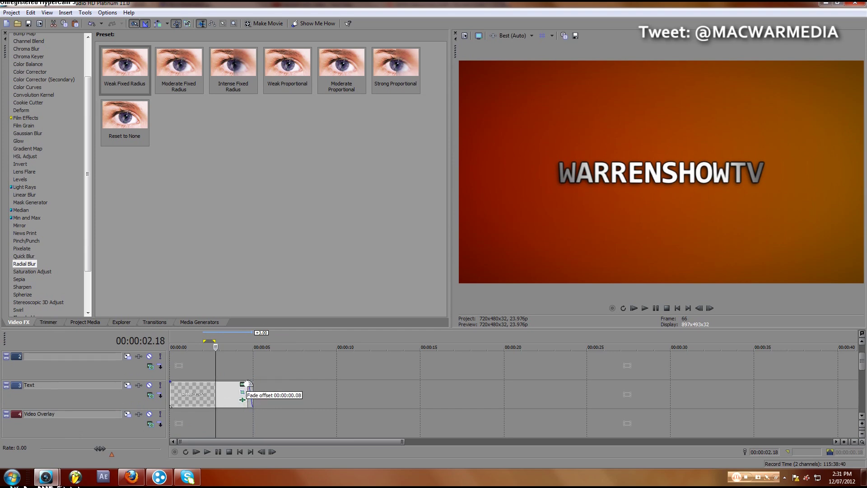
scroll(262, 407, "down", 1)
left_click(241, 420)
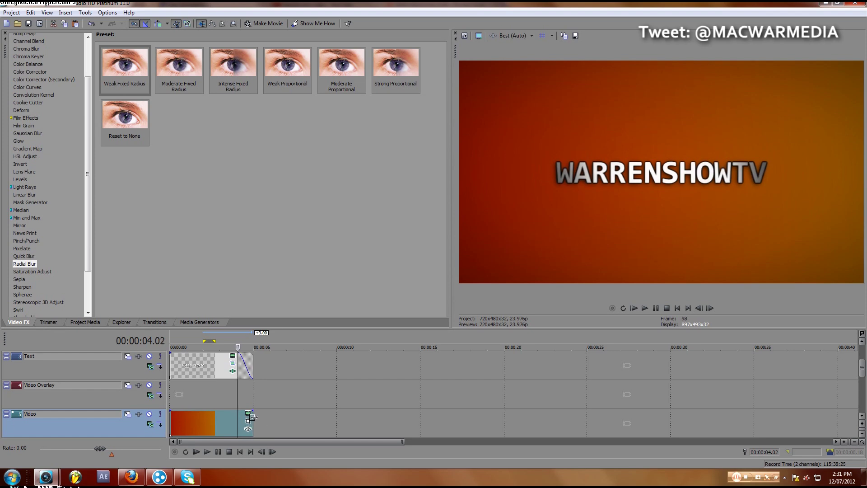
left_click(250, 409)
left_click(237, 408)
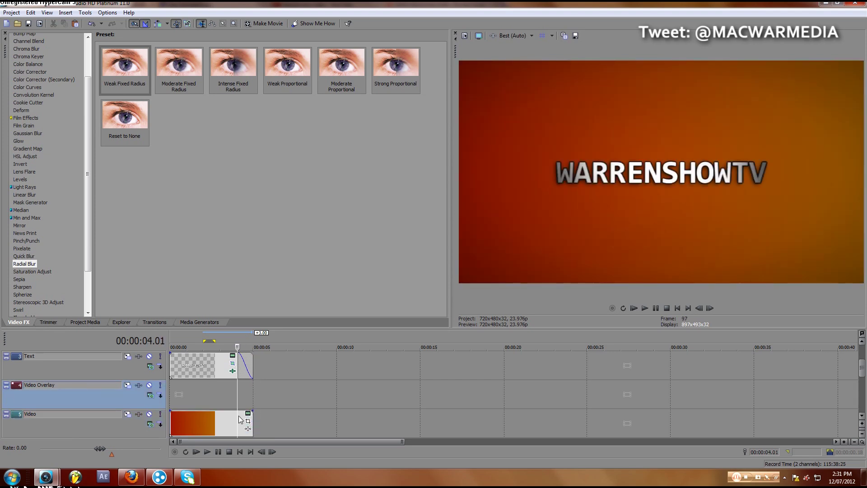
key("Right")
left_click_drag(252, 410, 238, 410)
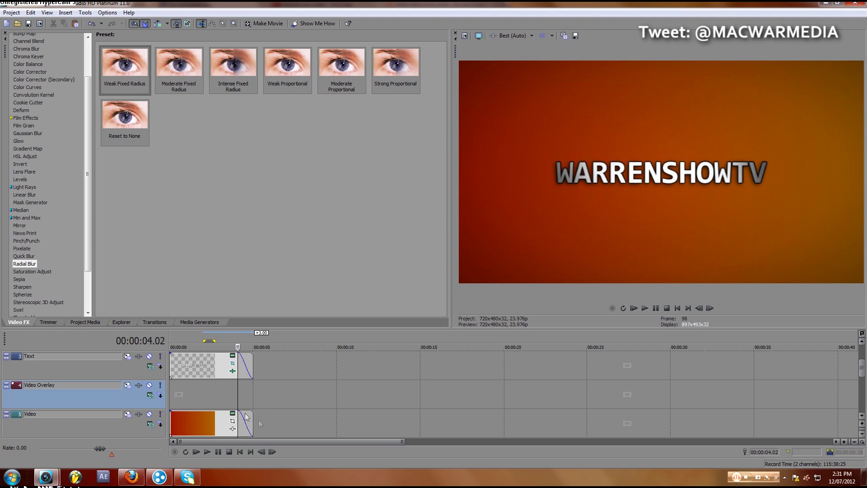
Play the fade-out at the end and the opening frames of the title to check them
scroll(237, 411, "up", 2)
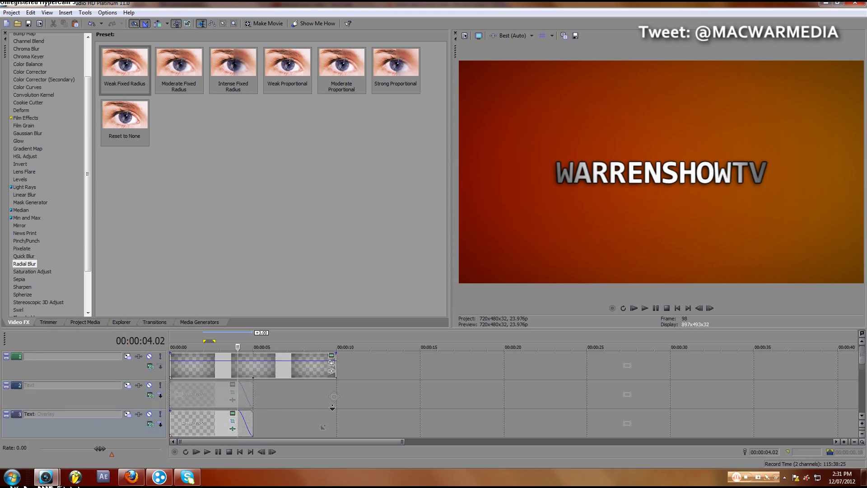
scroll(323, 427, "down", 1)
key("space")
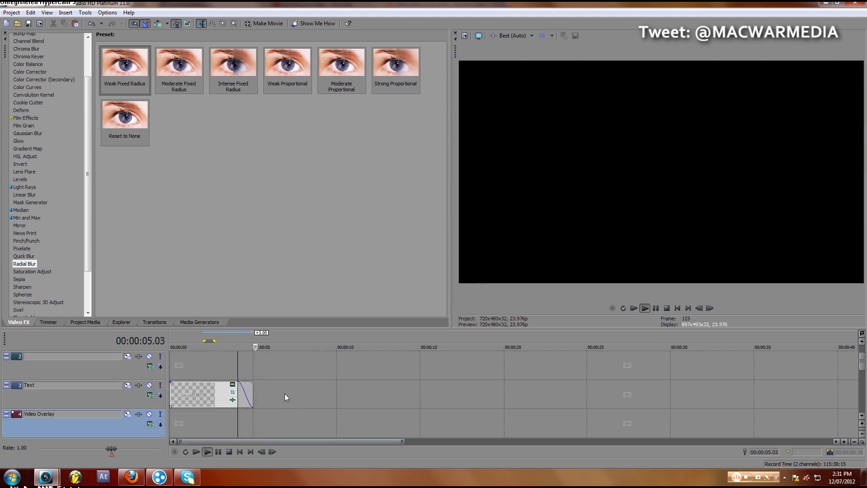
key("Return")
left_click(211, 401)
left_click(240, 451)
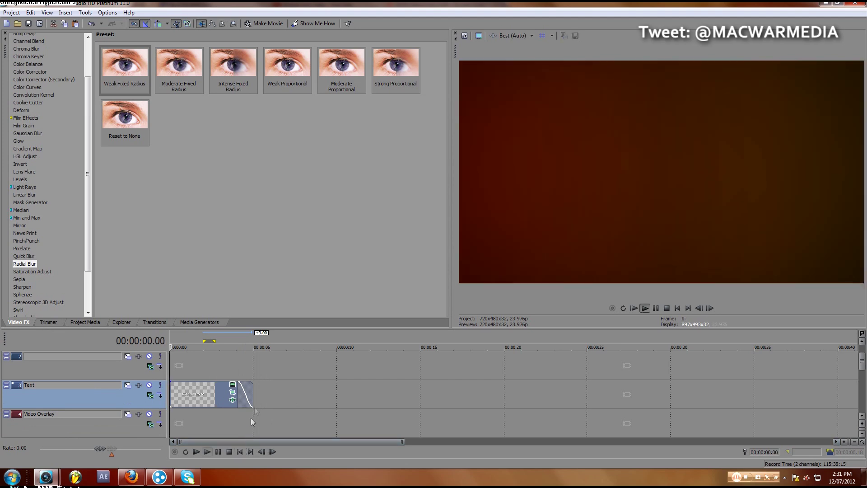
key("Return")
Add a fade-in at the start of the title event and shorten it to about one frame
scroll(253, 387, "down", 1)
scroll(244, 394, "up", 3)
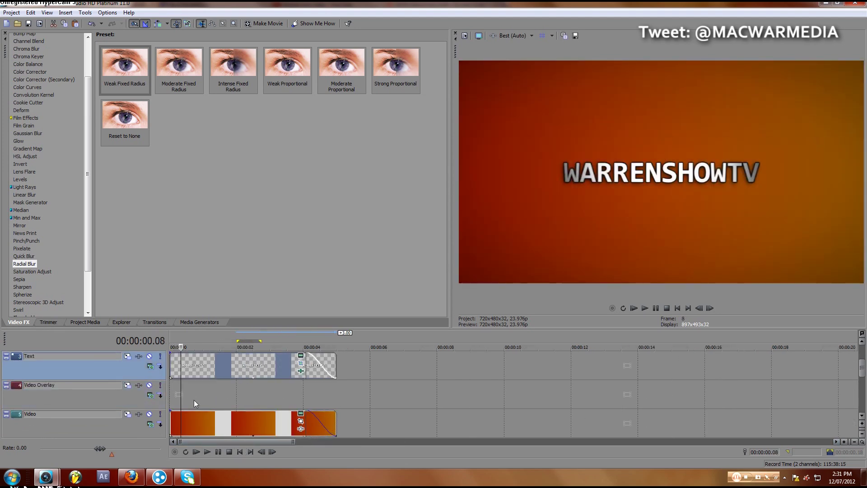
left_click(172, 361)
left_click_drag(170, 354, 177, 355)
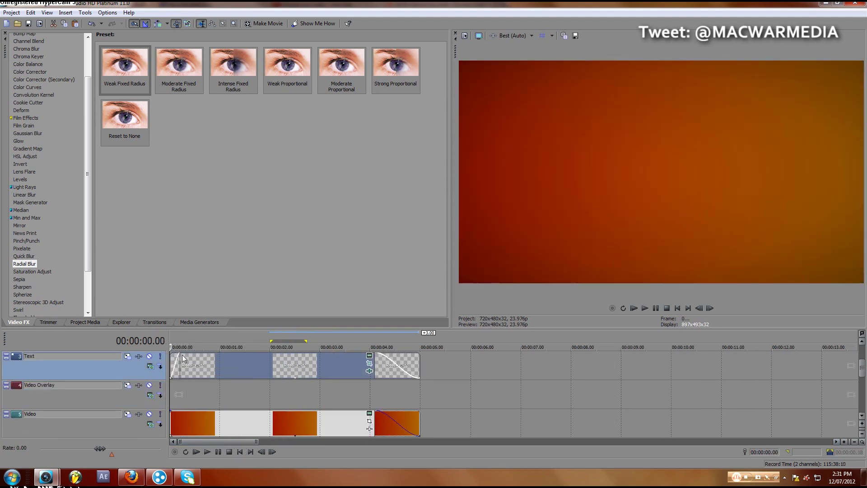
key("Left")
left_click_drag(179, 354, 173, 357)
key("Left")
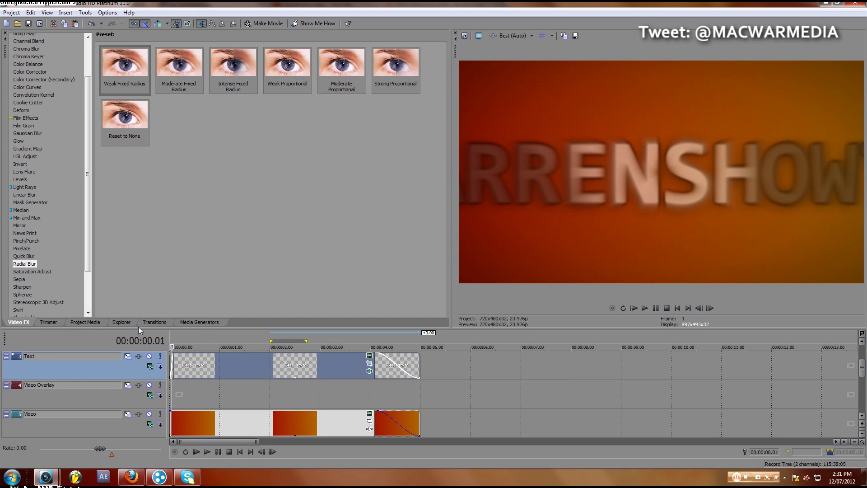
Apply the Soft Flash preset of the Flash transition to the start of the title event with its default settings
left_click(154, 322)
left_click(18, 99)
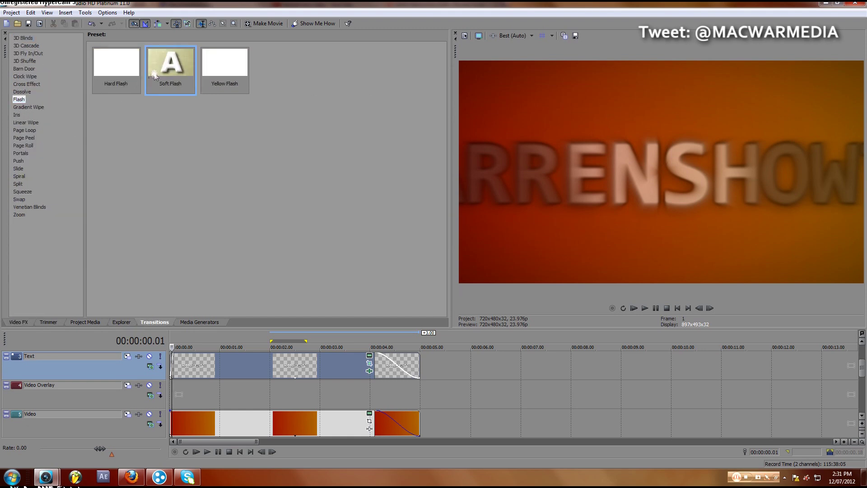
left_click_drag(155, 76, 174, 366)
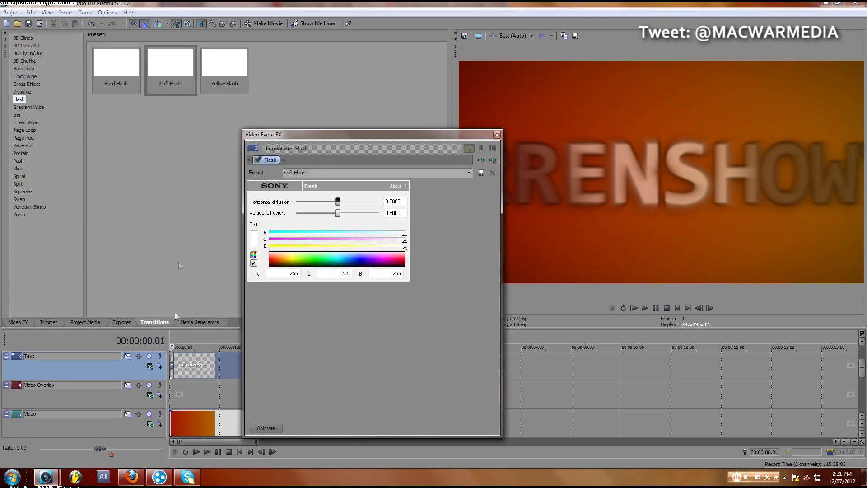
left_click(496, 135)
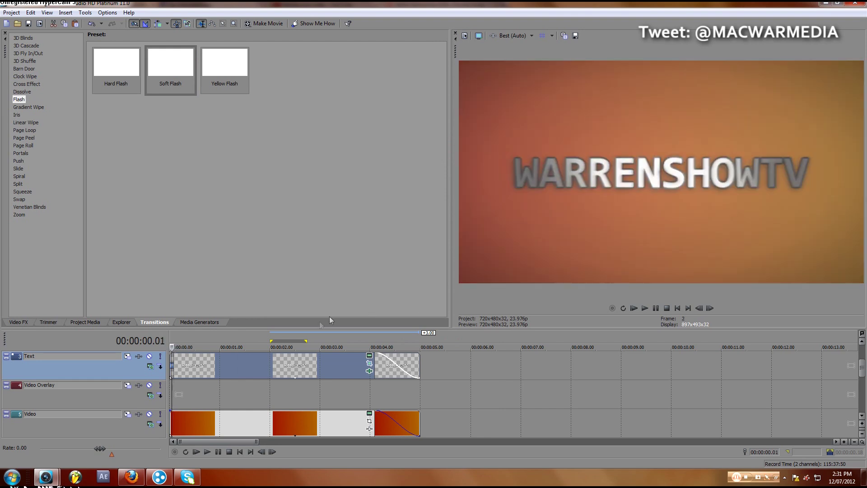
Lengthen the flash transition at the start of the title event to about three frames and play the opening
scroll(232, 373, "up", 3)
left_click_drag(178, 359, 182, 360)
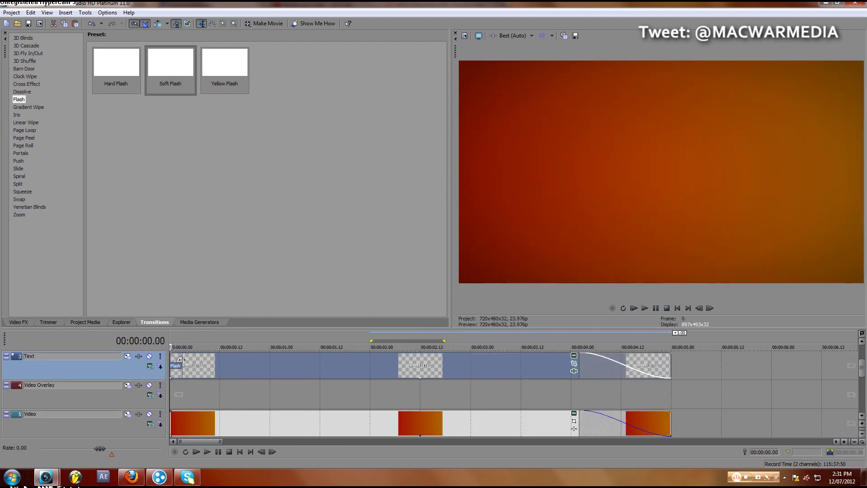
key("space")
key("Left")
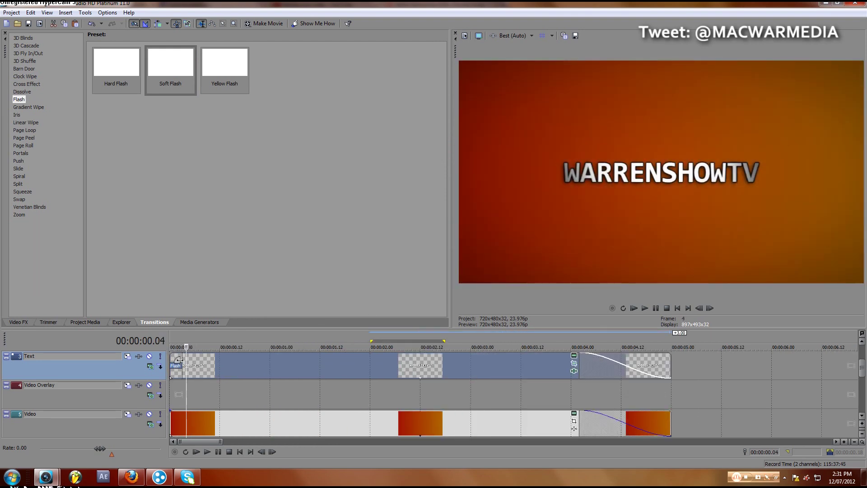
key("Right")
key("Left")
Move the title's pan/crop keyframe that ends the fast zoom a few frames later, to about frame 5, and play the opening
left_click(574, 363)
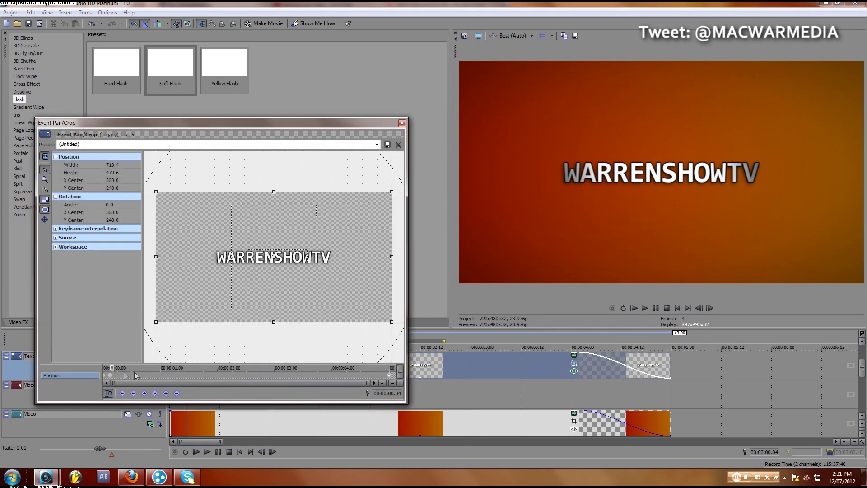
left_click(110, 381)
left_click_drag(113, 375, 107, 376)
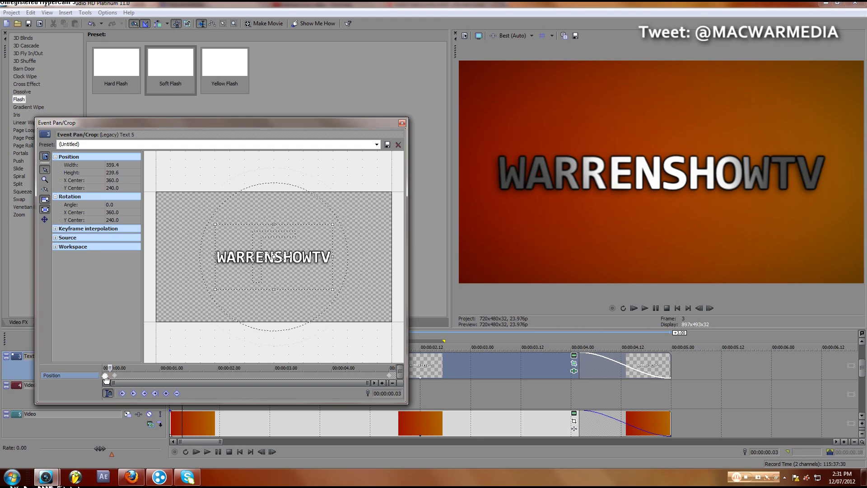
left_click(402, 123)
left_click(171, 336)
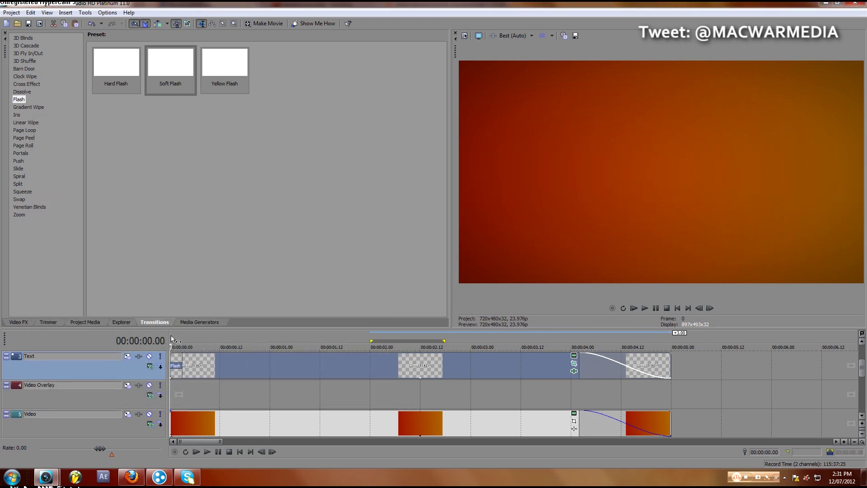
key("space")
key("space")
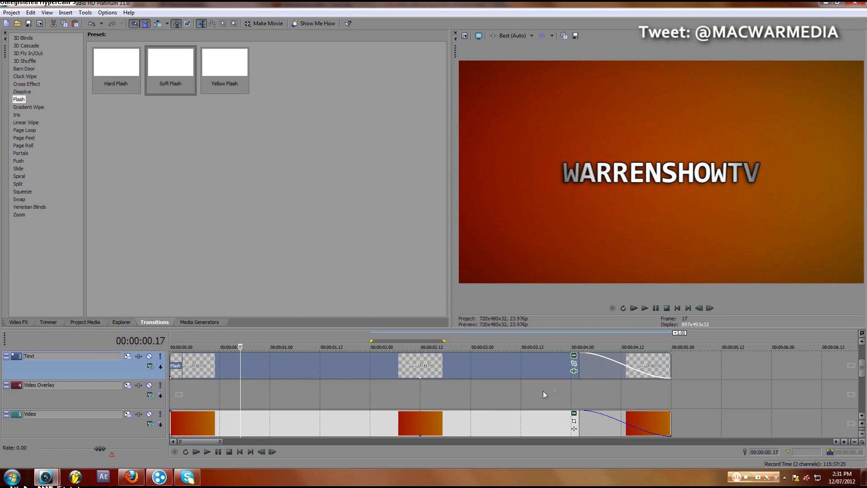
Shift all of the title's Radial Blur keyframes after the first one two frames later
left_click(575, 371)
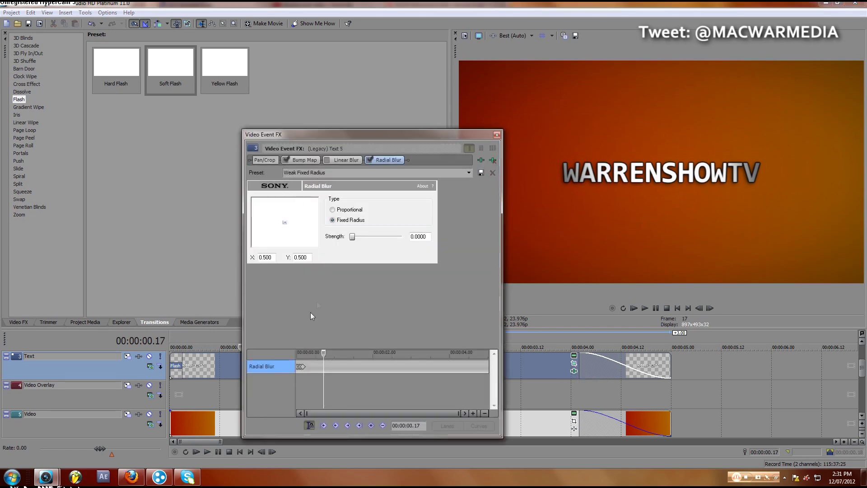
left_click(303, 366)
scroll(330, 367, "up", 5)
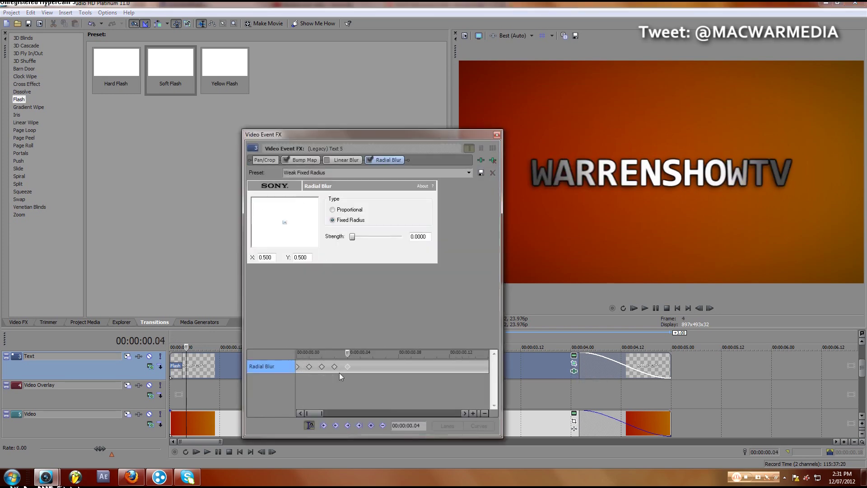
left_click(310, 368, "shift")
mouse_move(309, 368)
left_mouse_down()
mouse_move(335, 369)
mouse_move(307, 358)
left_mouse_up()
scroll(348, 353, "down", 5)
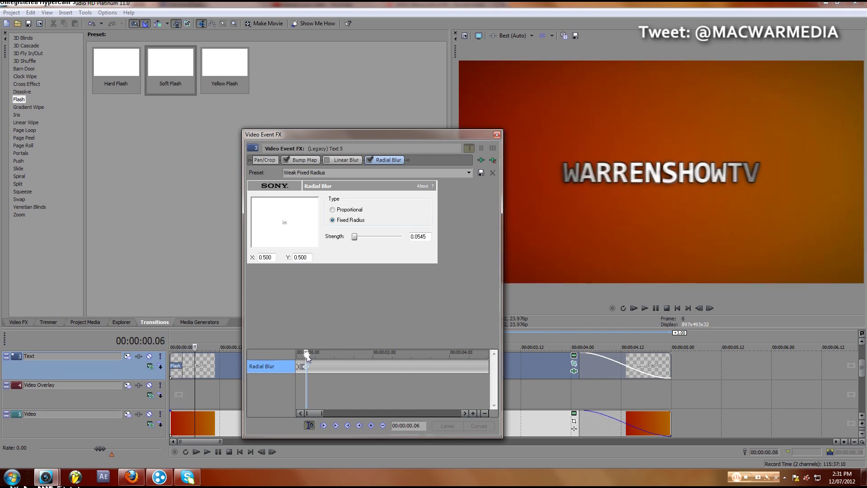
Move the shifted Radial Blur keyframes back one frame so the last sits at 00:00:00.05, and play the title
scroll(334, 359, "up", 5)
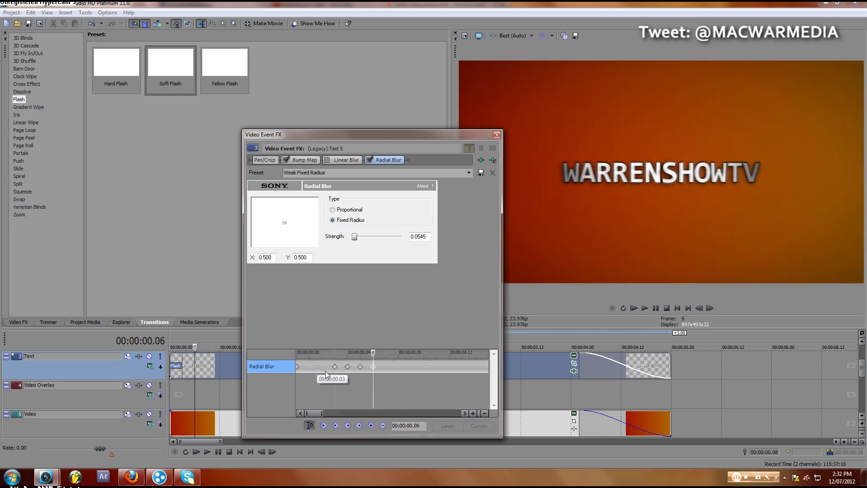
left_click_drag(370, 357, 349, 357)
left_click(357, 358)
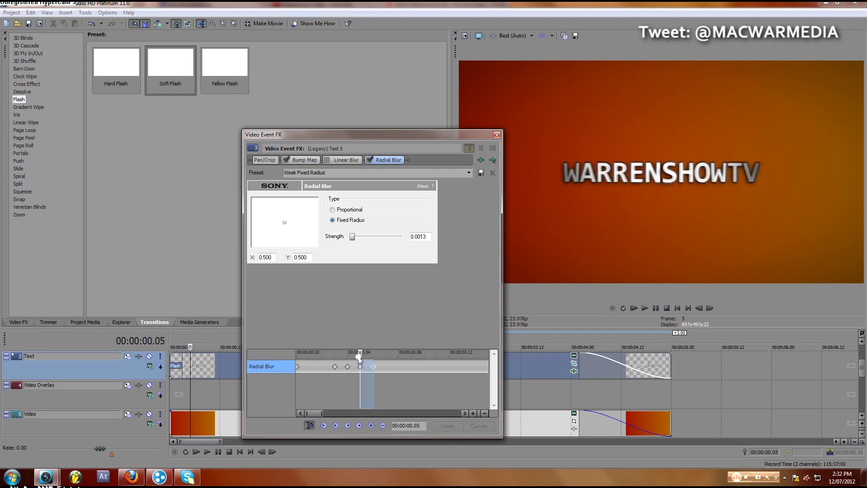
left_click(373, 367)
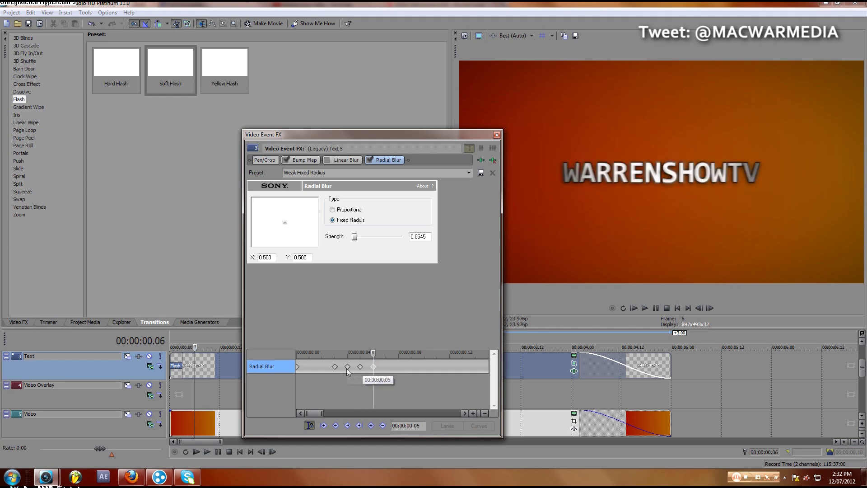
left_click_drag(348, 368, 310, 360)
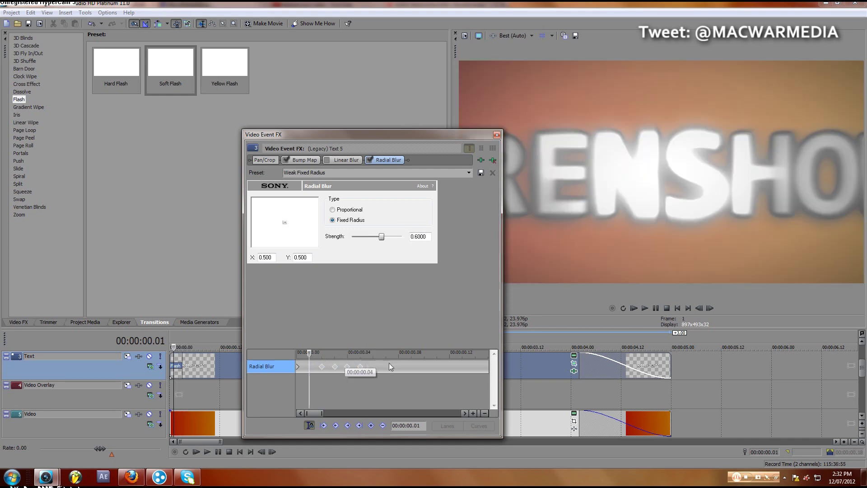
left_click(399, 366)
left_click(498, 134)
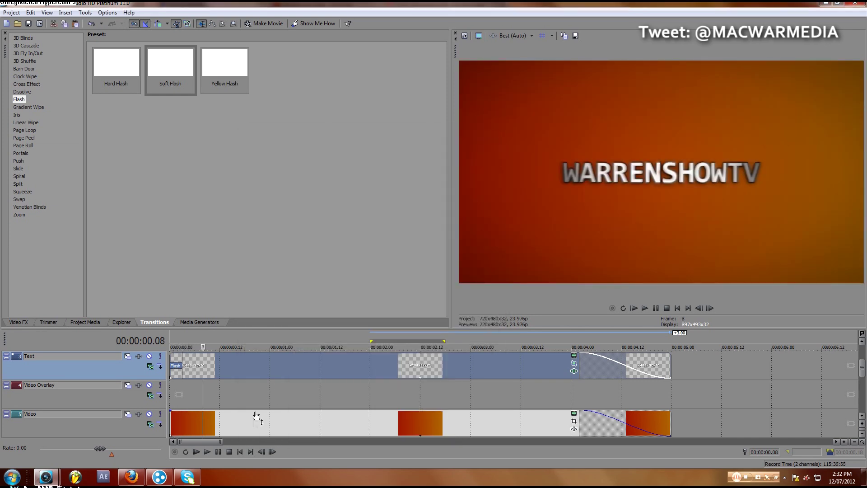
left_click(239, 452)
key("space")
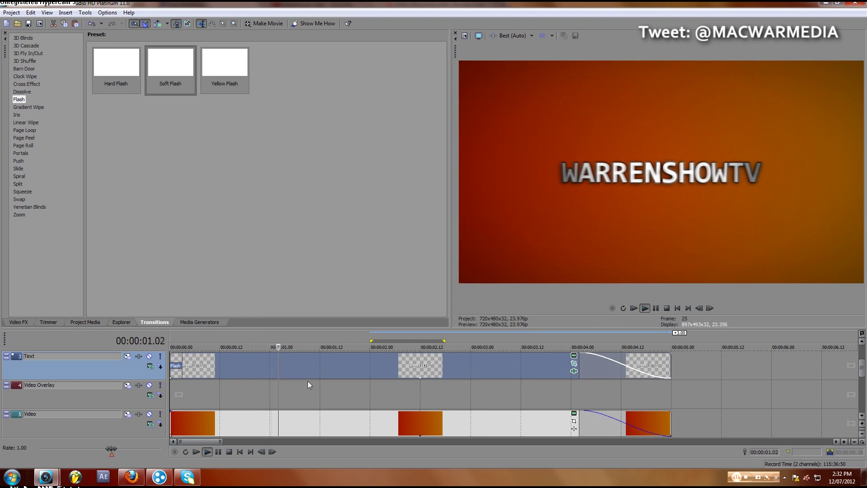
key("Return")
Set the Radial Blur strength to 0.0000 at the title's last blur keyframe at 00:00:00.05
left_click(574, 371)
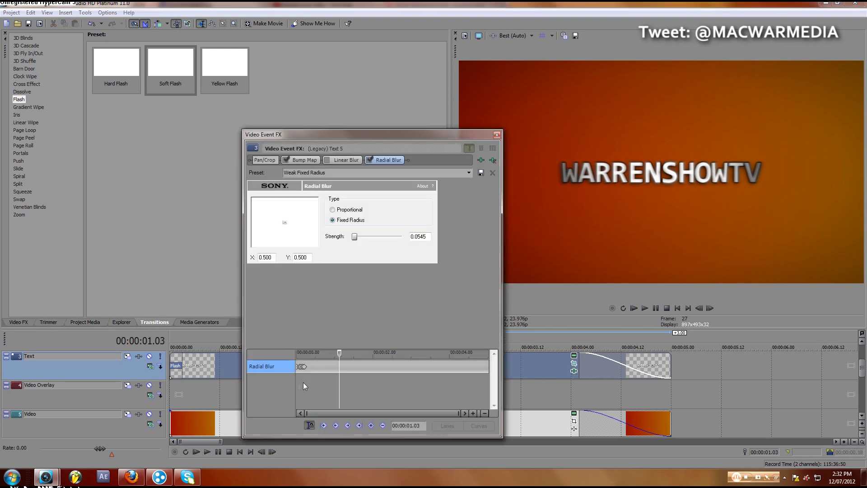
left_click(304, 368)
left_click(308, 368)
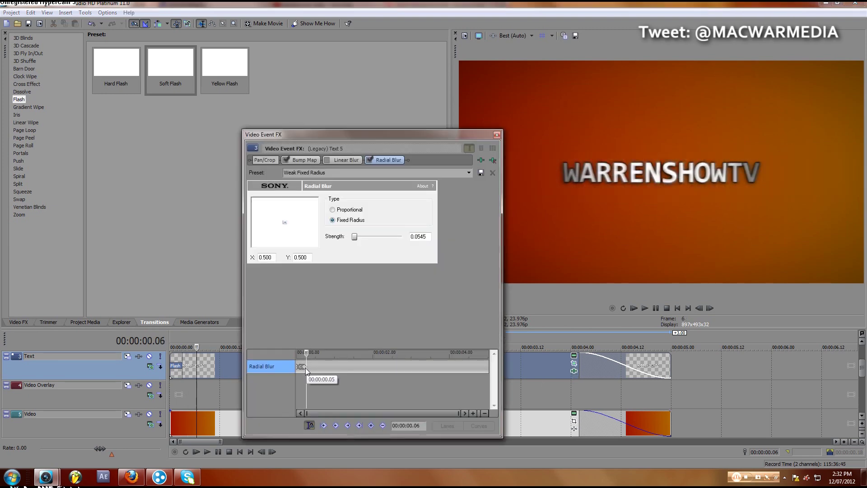
left_click(307, 367)
left_click_drag(354, 236, 334, 237)
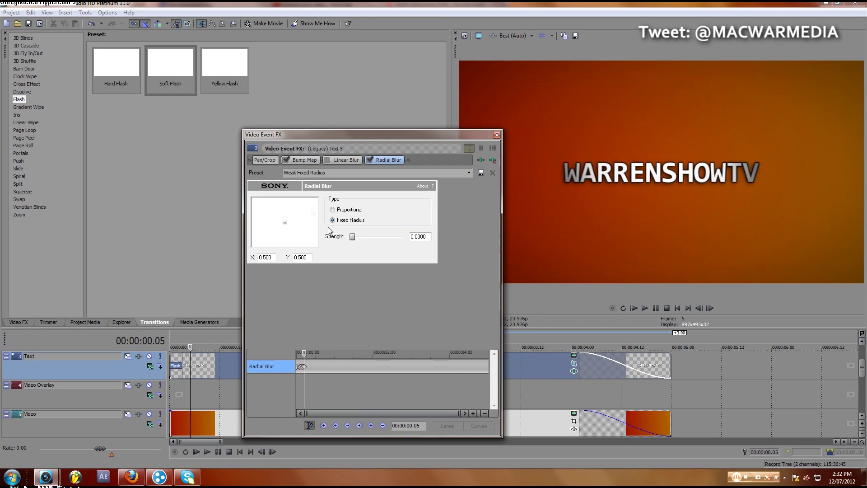
left_click(497, 135)
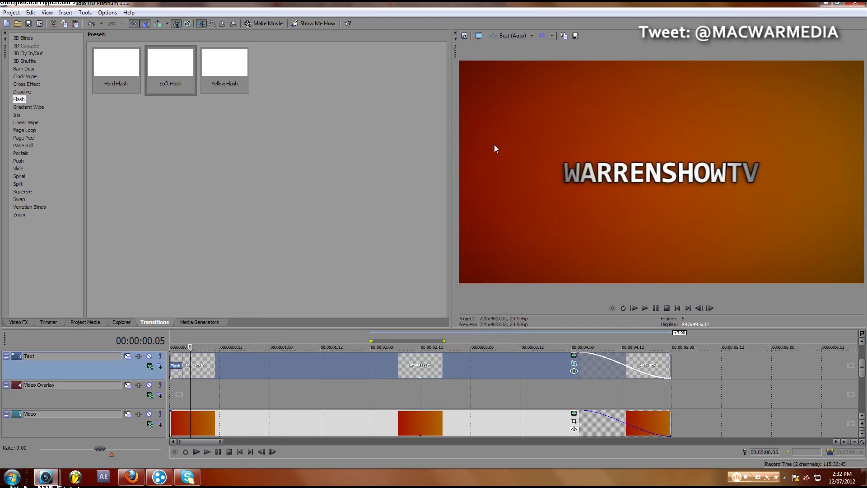
Play the title's opening several times to check the zoom, blur and flash timing
left_click(181, 339)
left_click(172, 338)
key("space")
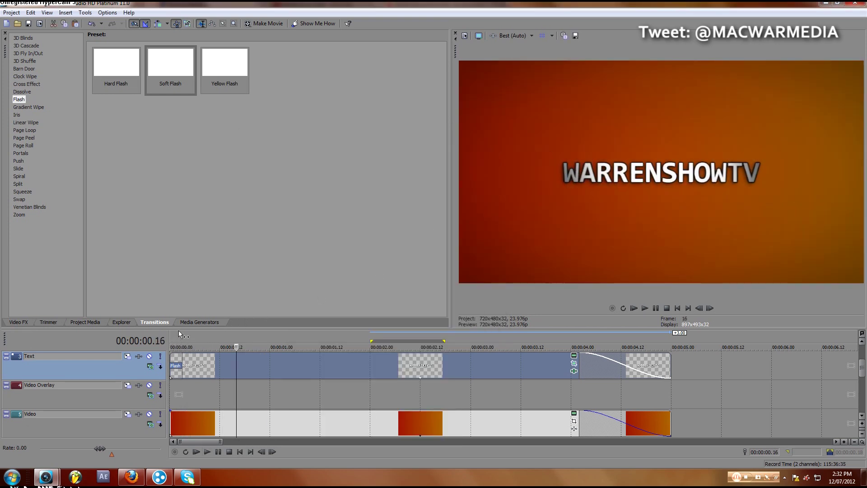
left_click(173, 339)
key("space")
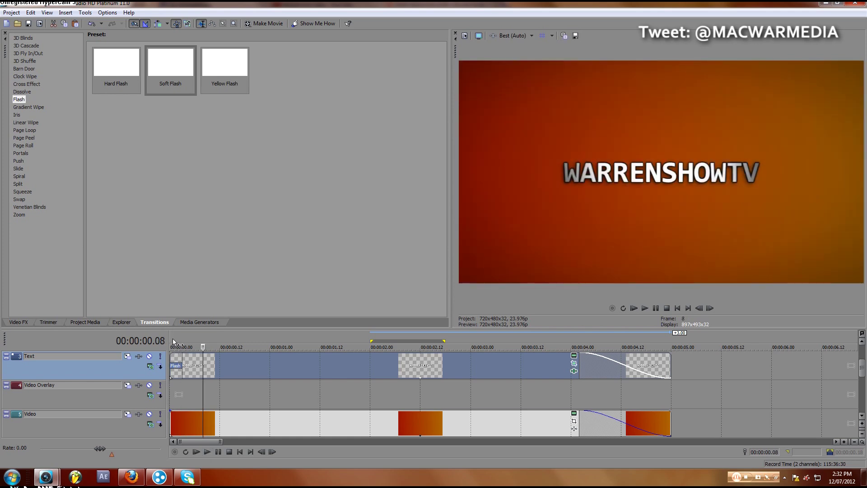
left_click(239, 359)
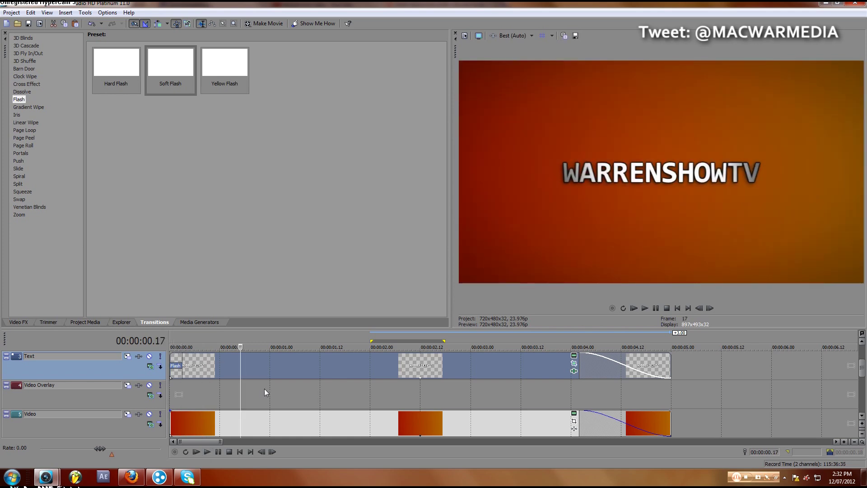
key("space")
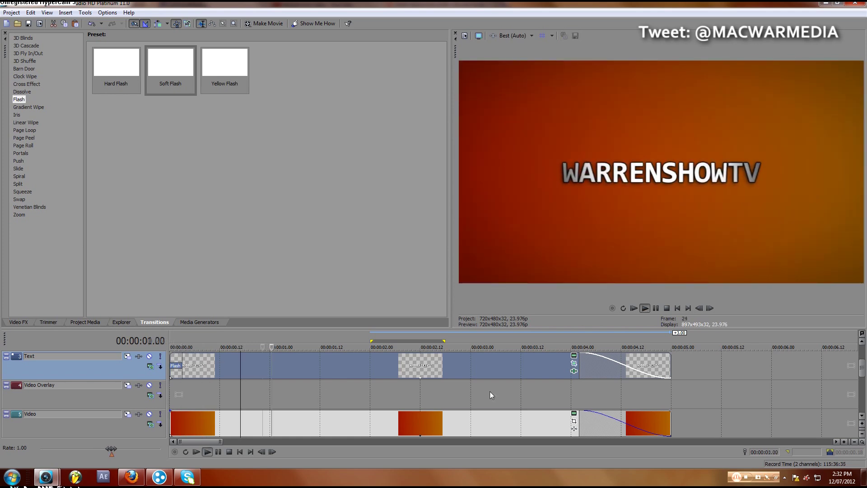
key("Return")
Duplicate the title event onto the Video Overlay track at 00:00:00.00, creating a new copy of the source media
left_click(342, 370)
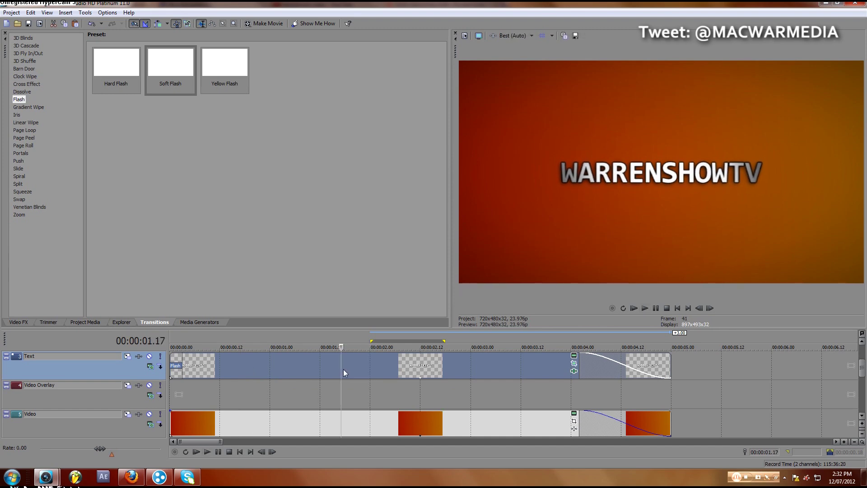
left_click(171, 395)
key("ctrl+v")
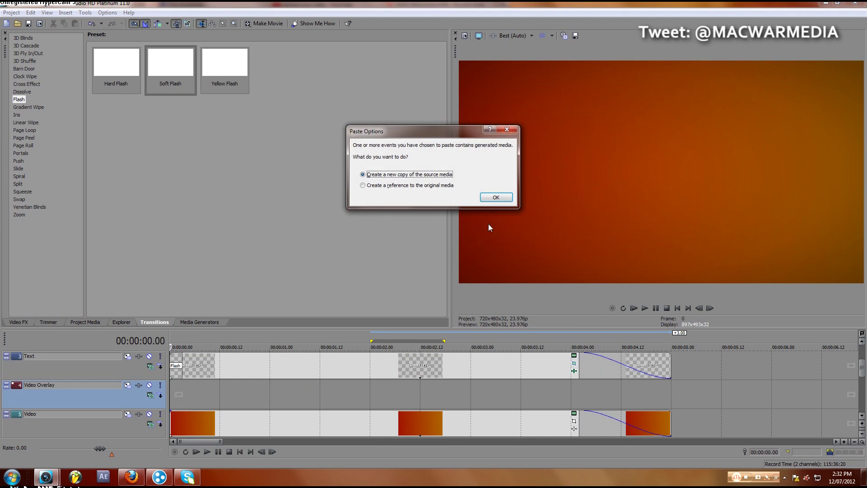
key("Return")
left_click(446, 407)
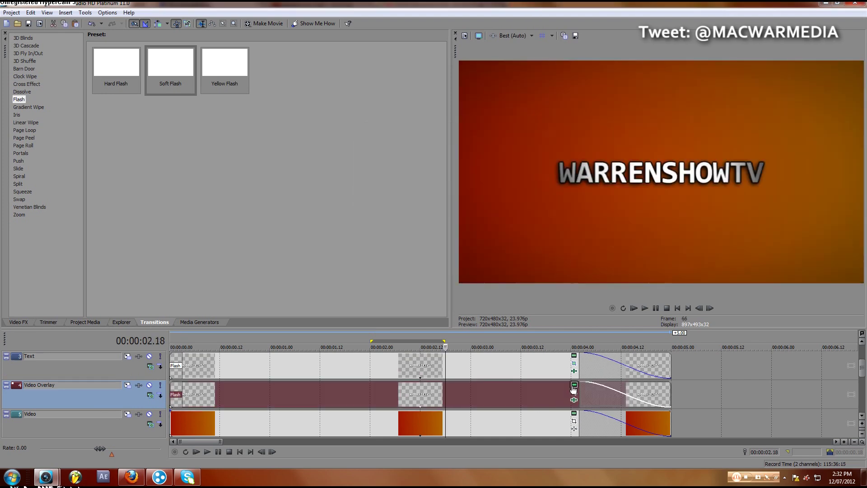
Turn off the outline and shadow of the duplicated title text on the Video Overlay track
left_click(573, 386)
left_click(96, 152)
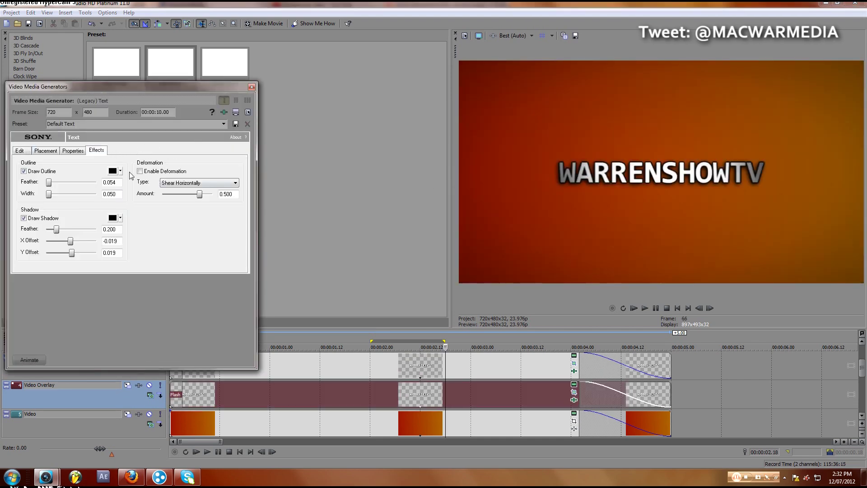
left_click(23, 171)
left_click(24, 218)
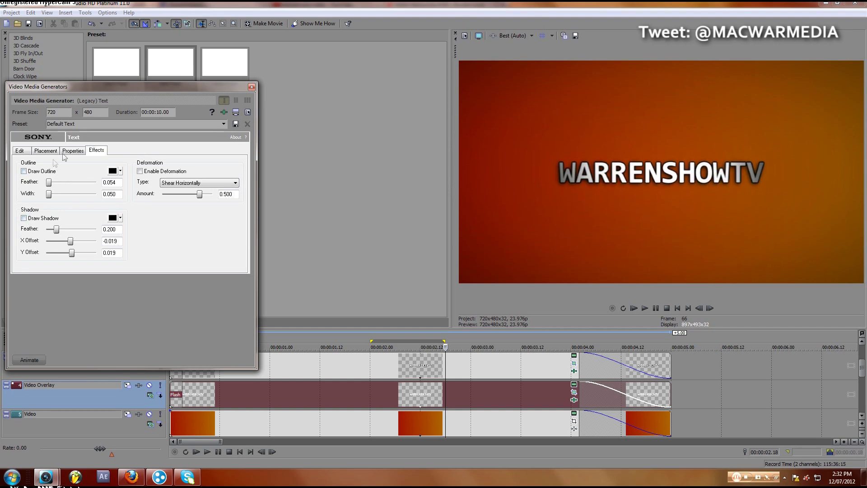
left_click(251, 87)
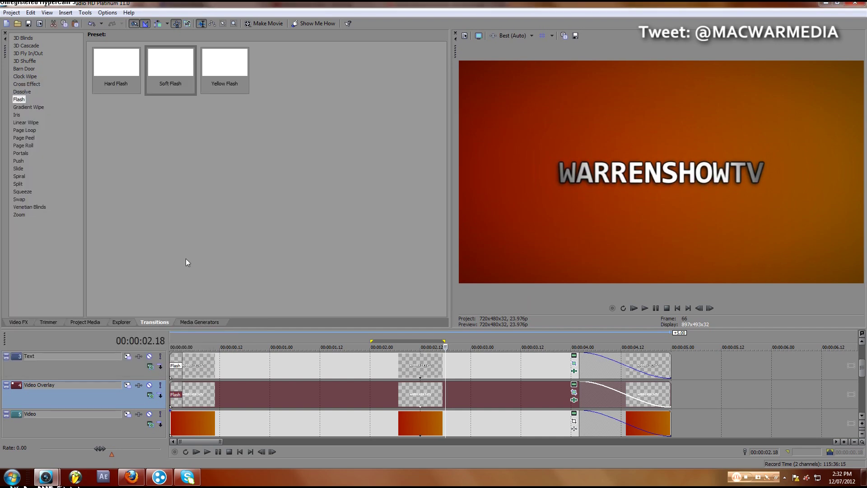
Apply Gaussian Blur with the Medium Blur preset to the overlay title, with horizontal range 0.000 and vertical range about 0.067
left_click(19, 323)
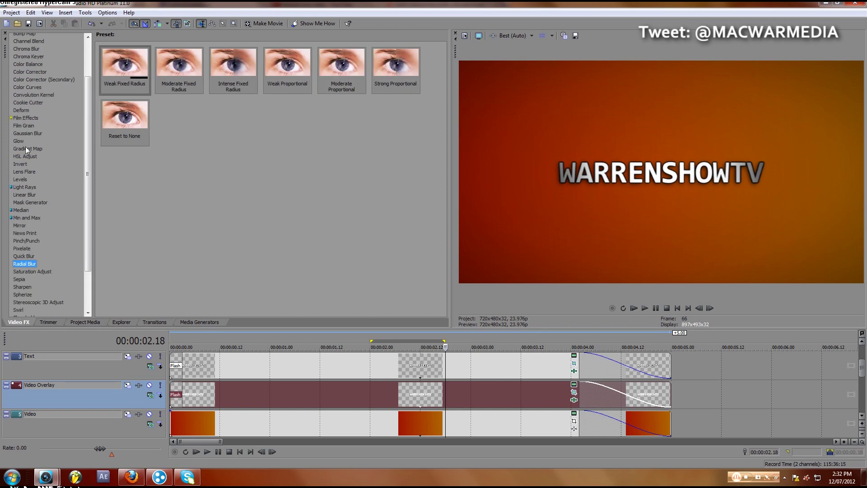
left_click(27, 134)
left_click_drag(145, 74, 249, 386)
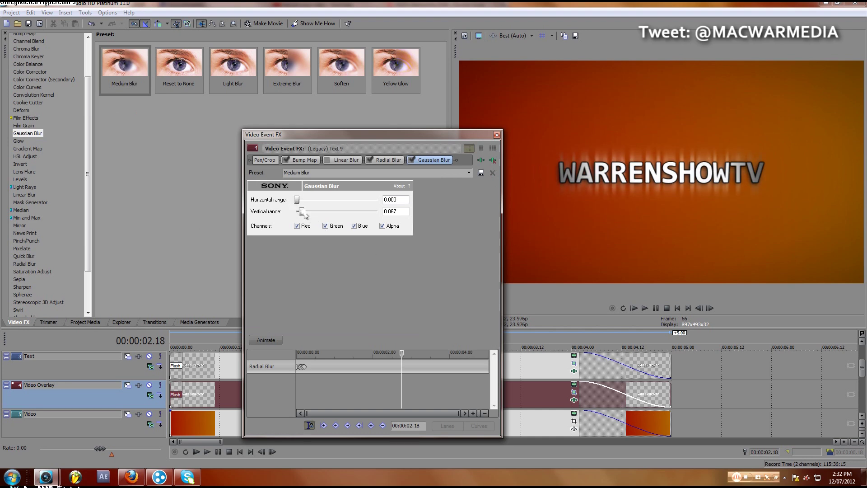
left_click_drag(304, 212, 305, 216)
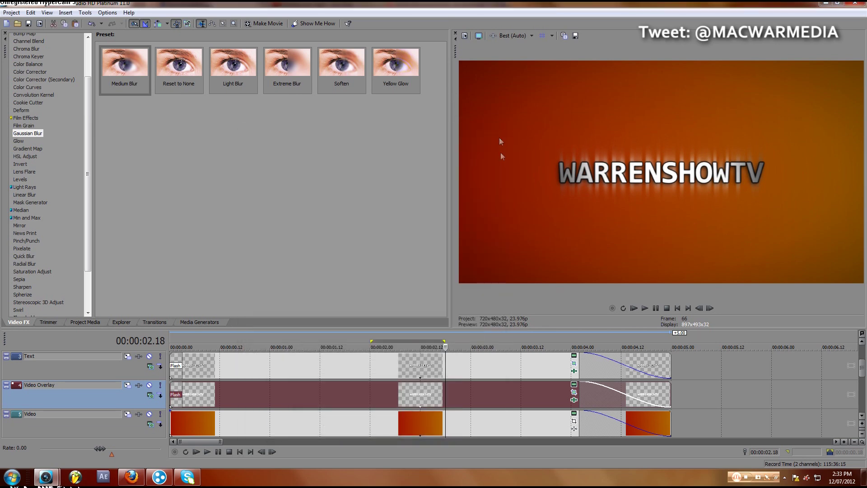
left_click(497, 134)
Play the intro from the start and step through the closing fade-out frame by frame
scroll(460, 367, "down", 1)
left_click(242, 452)
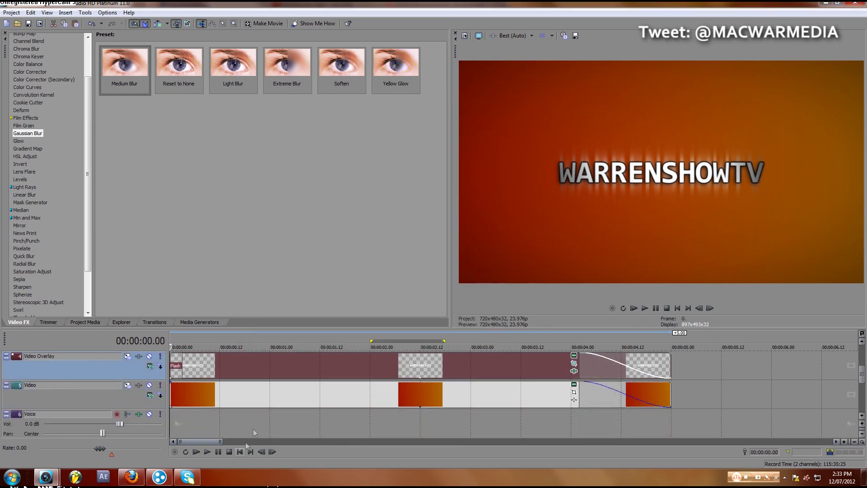
key("space")
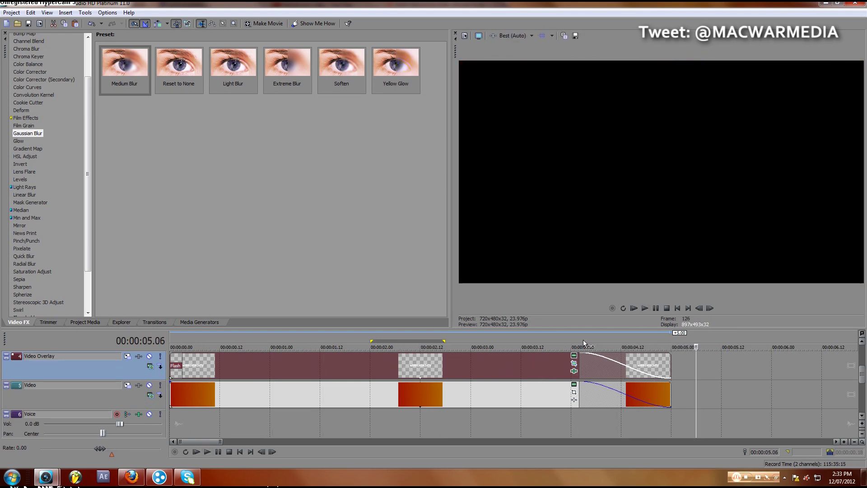
left_click(583, 356)
key("Right")
key("Right")
key("Right")
key("Right")
key("Right")
key("Right")
key("Right")
key("Right")
key("Right")
key("Right")
key("Right")
key("Right")
key("Right")
key("Right")
key("Right")
key("Right")
key("Right")
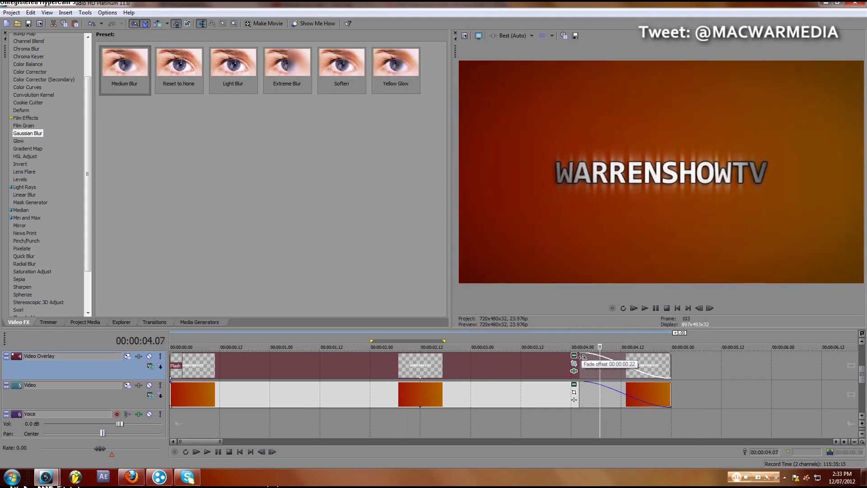
key("Right")
key("Right")
Lengthen the overlay title's fade-out slightly and shorten the gradient background's fade-out to 00:00:00.20, checking the ending
left_click_drag(583, 360, 588, 387)
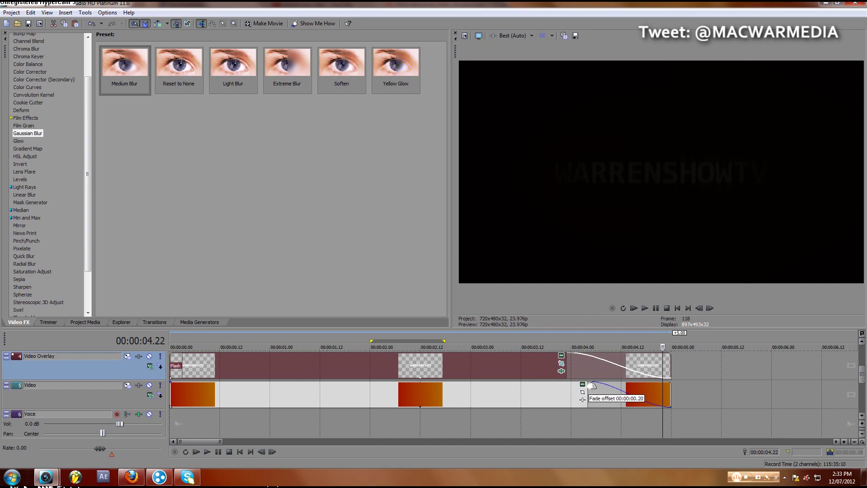
left_click(563, 339)
key("space")
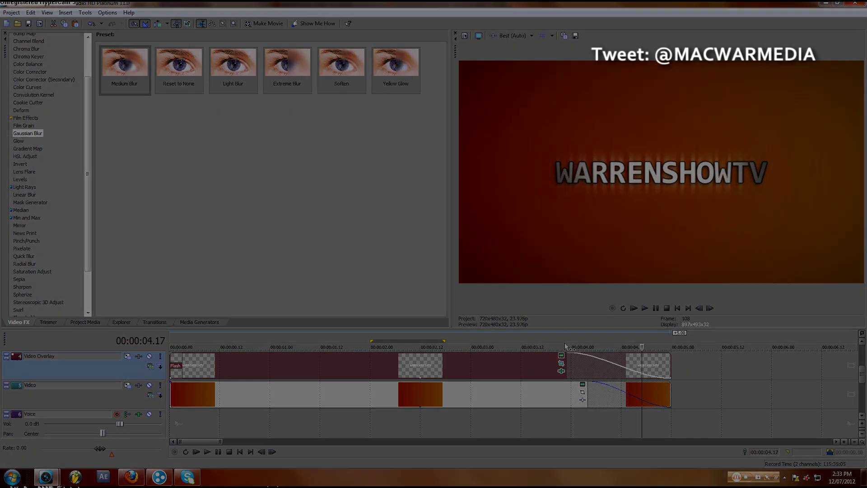